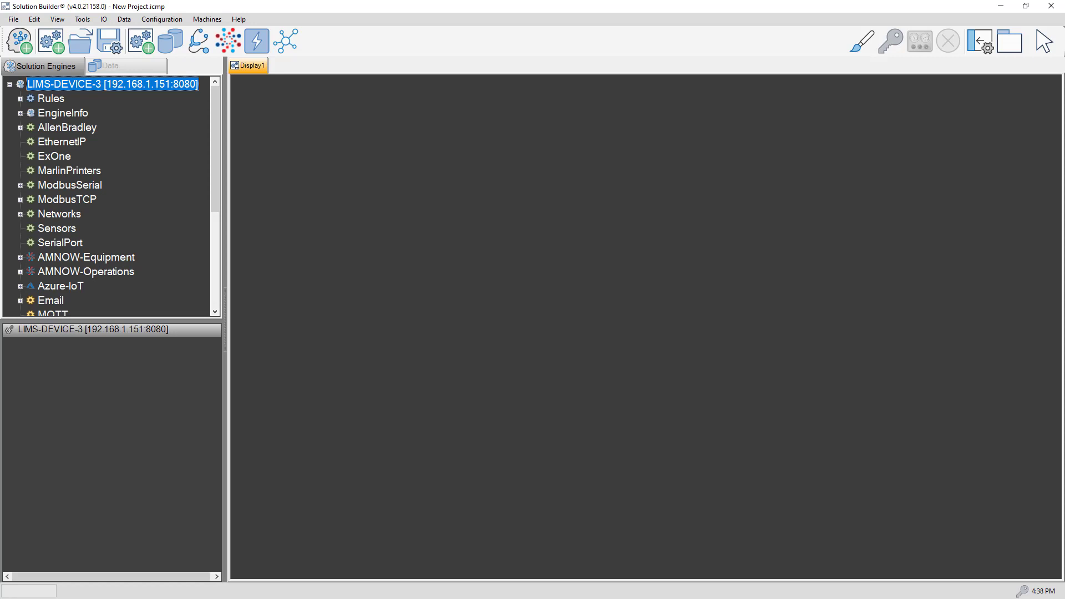
Step: Place a Numeric readout for the HUMIDITY value of ModbusSerial Port_1's TStat8_THS sensor on Display1
left_click(21, 185)
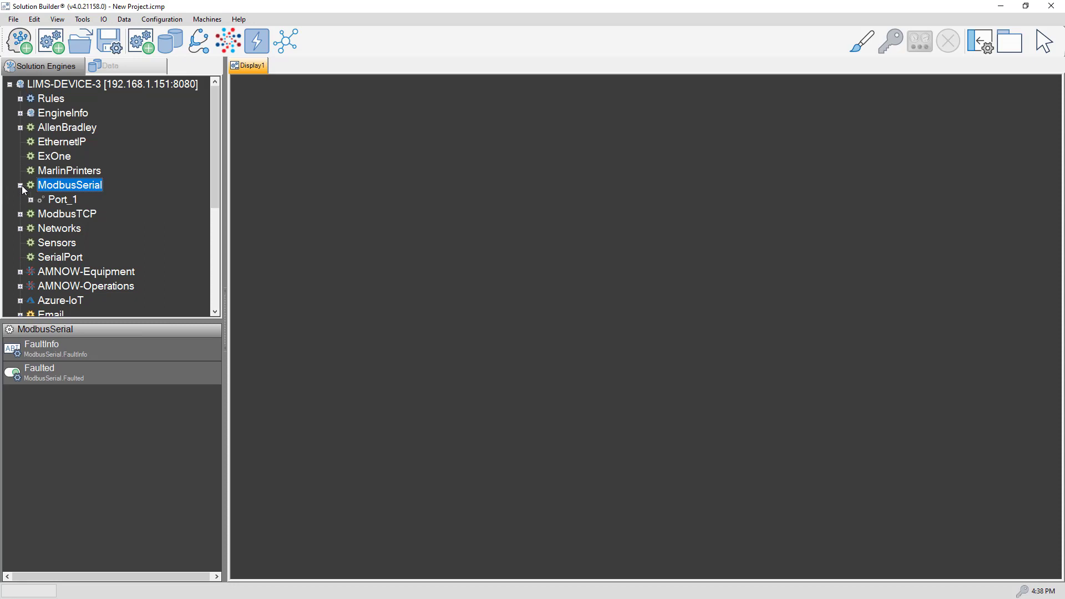
left_click(32, 198)
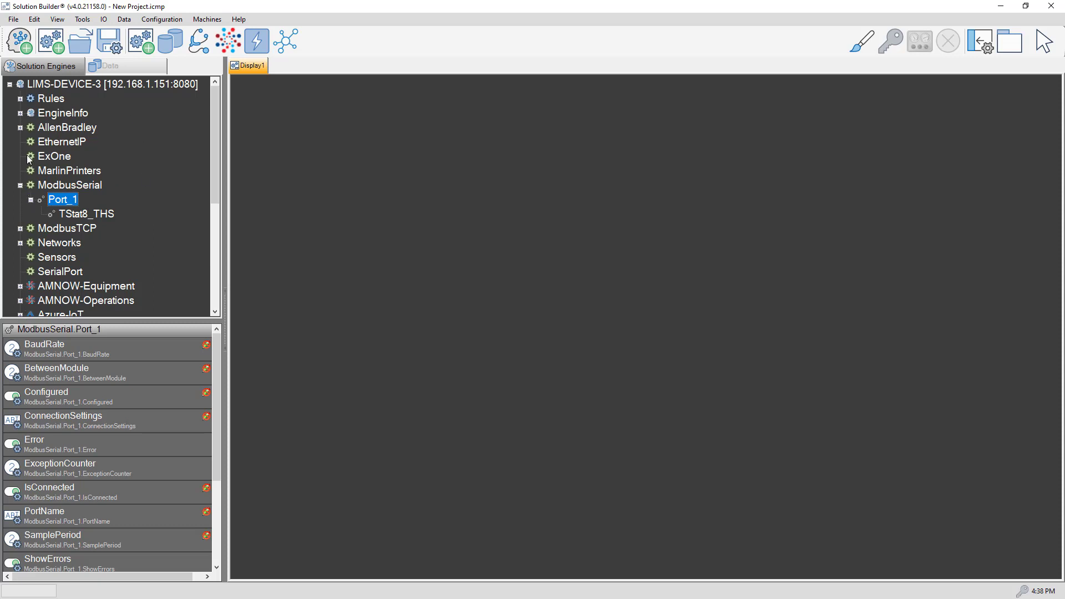
left_click(88, 209)
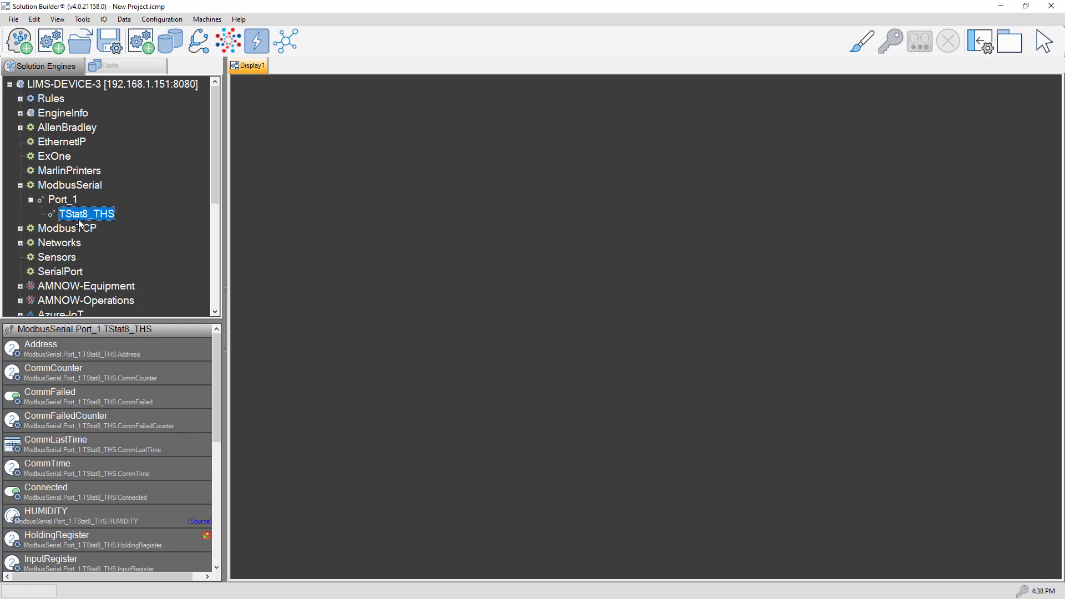
left_click(54, 514)
left_click_drag(253, 128, 248, 110)
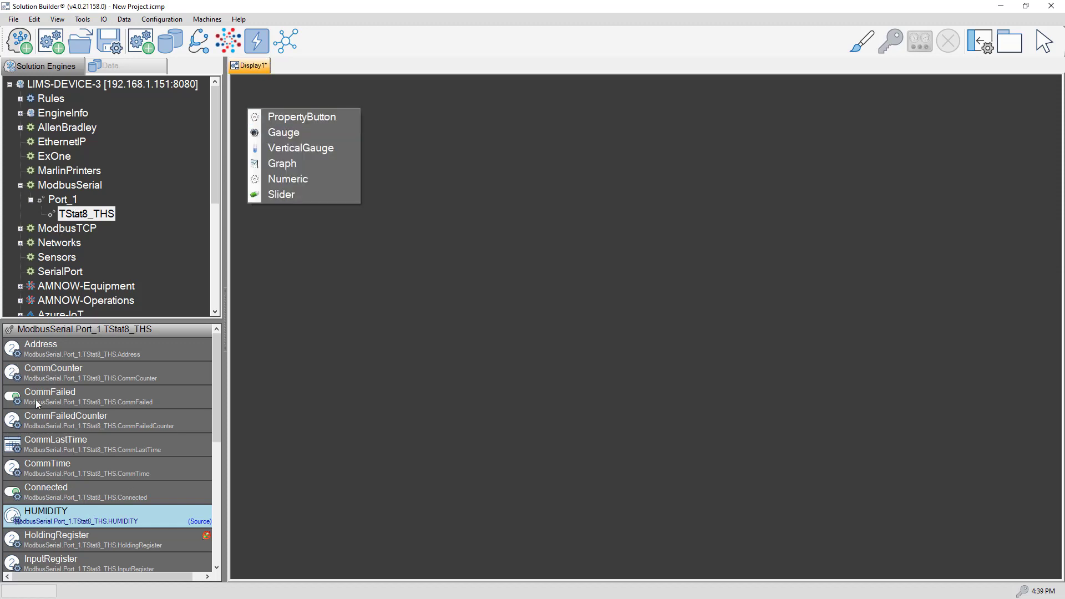
left_click(275, 179)
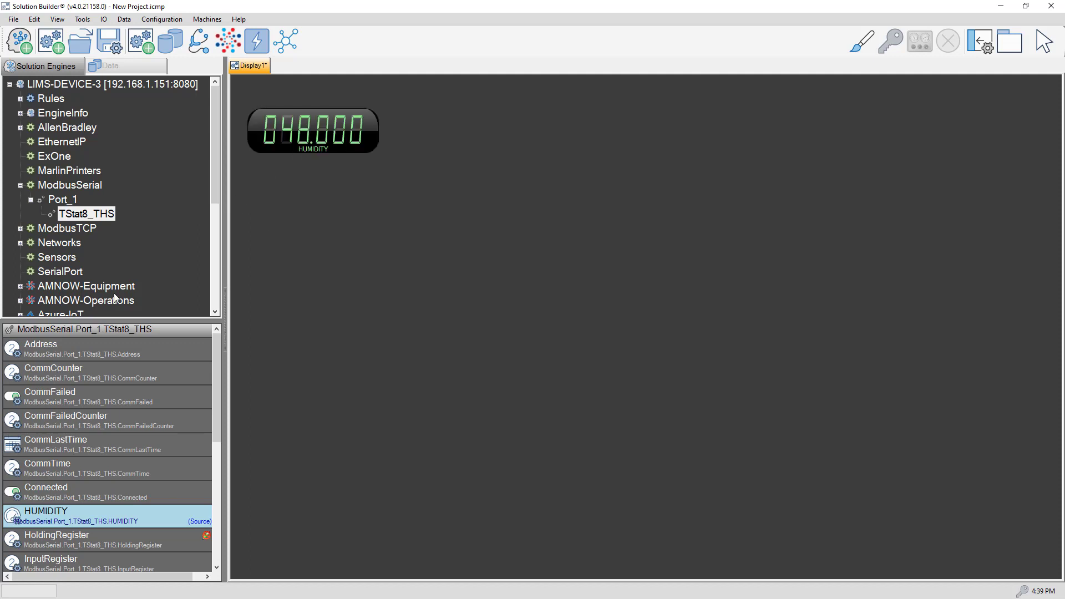
Step: Place a Numeric readout for the TStat8_THS TEMPERATURE value directly below the humidity readout
scroll(45, 533, "down", 1)
left_click_drag(52, 537, 249, 161)
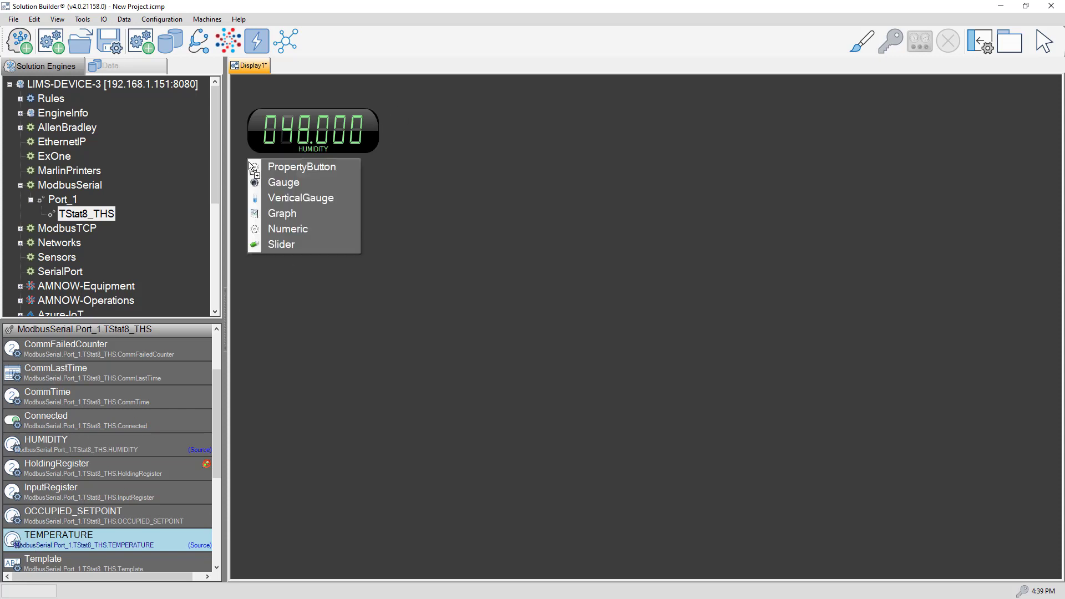
left_click(294, 226)
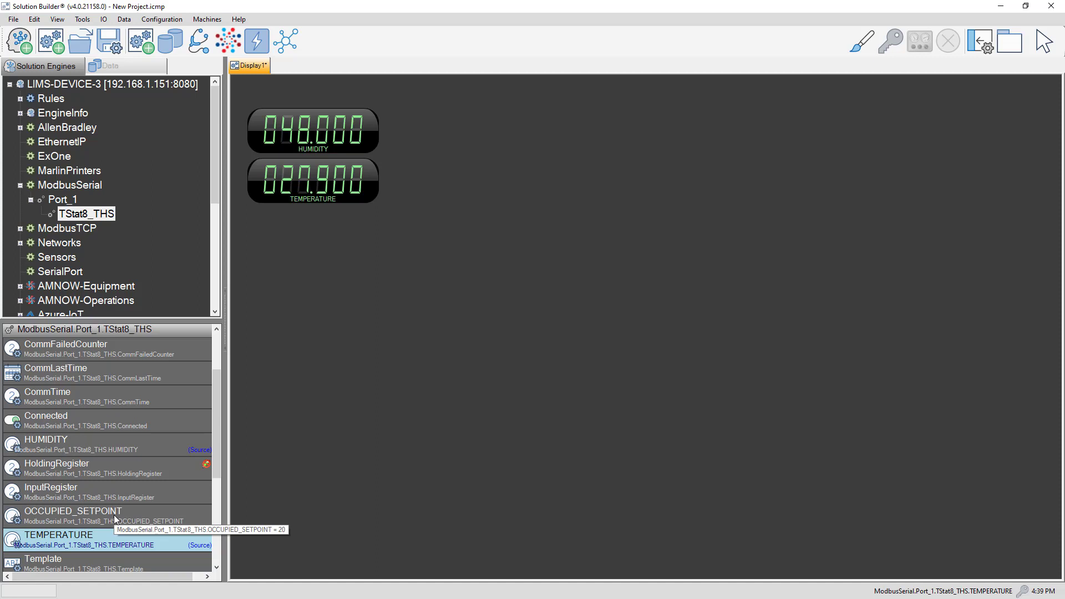
Step: Connect a Marlin printer named PRUAS with the AM-Wizard, using serial port /dev/ttyACM0 and baud rate 115200
left_click(211, 25)
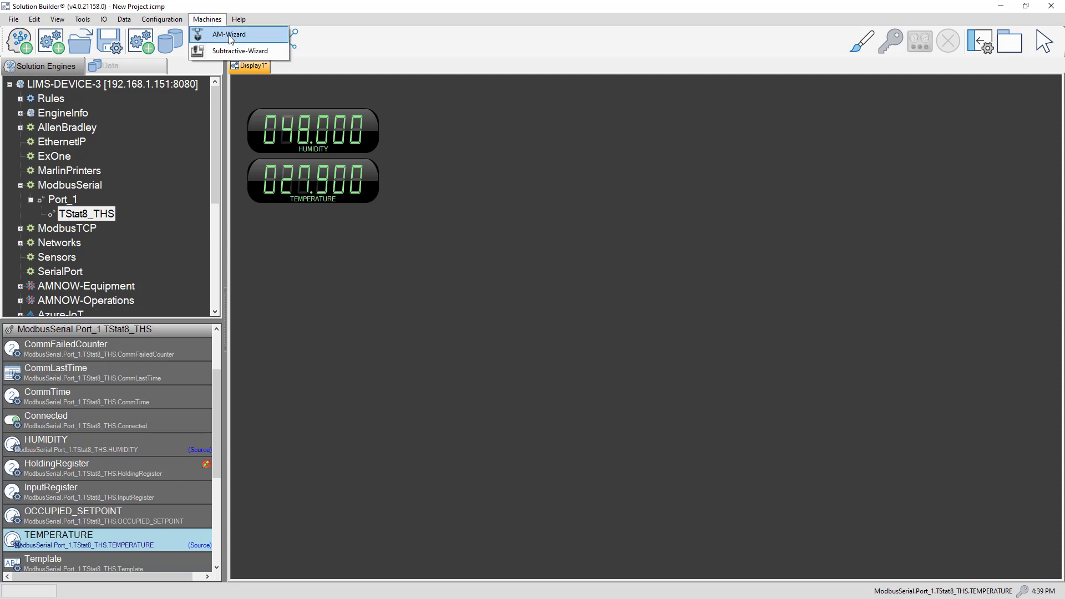
left_click(230, 37)
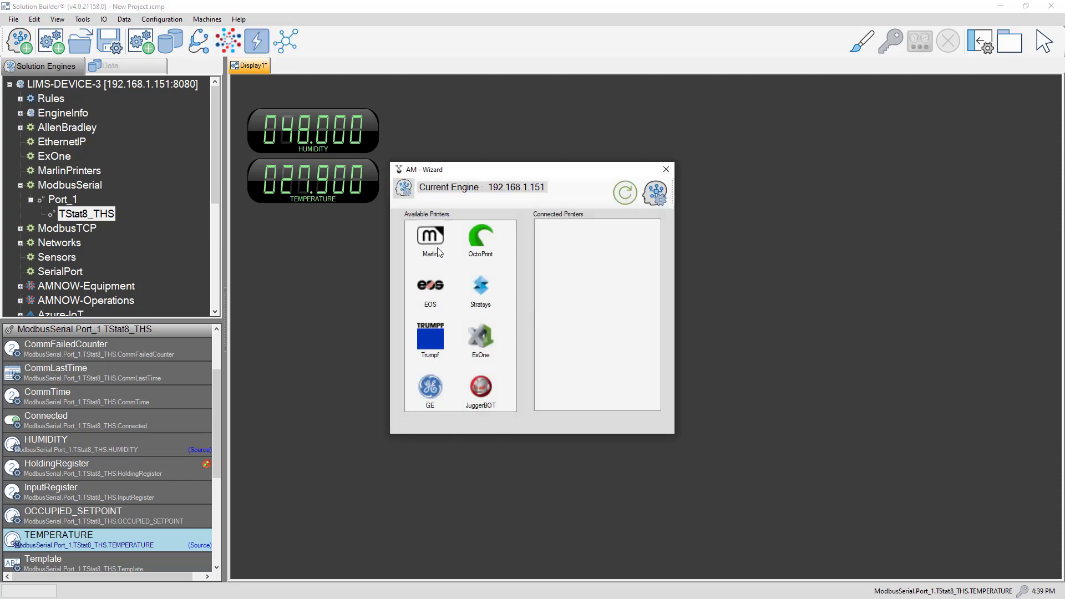
left_click(437, 248)
left_click_drag(437, 242, 565, 248)
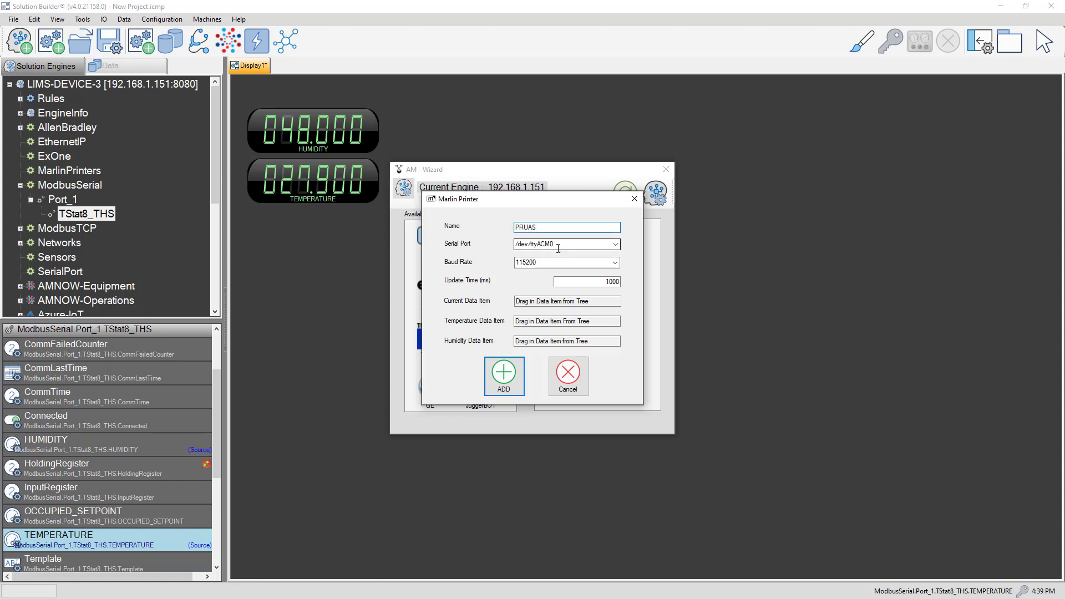
left_click(504, 381)
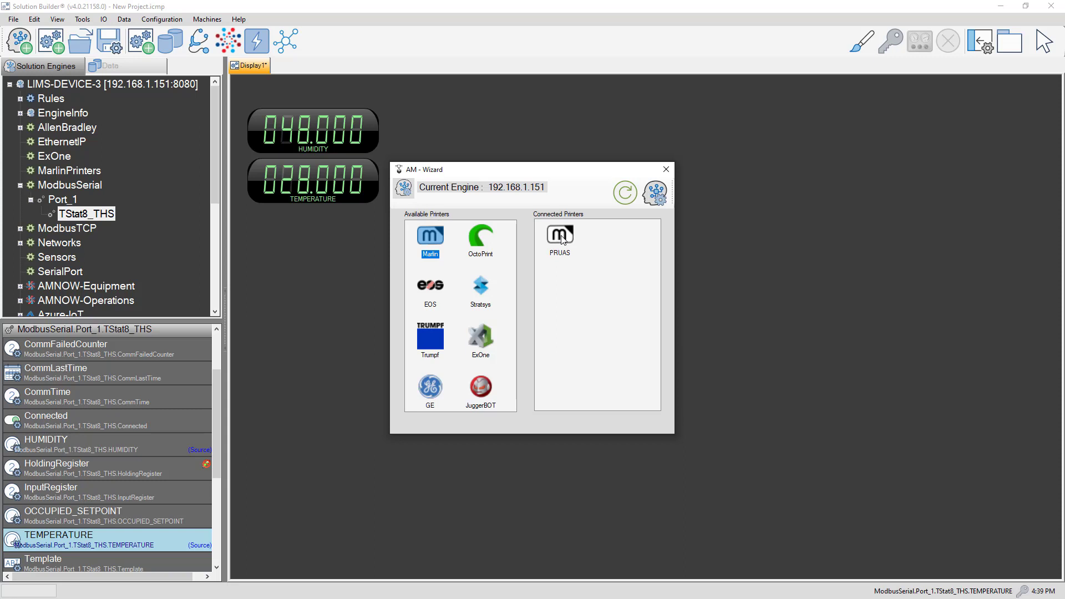
left_click(666, 169)
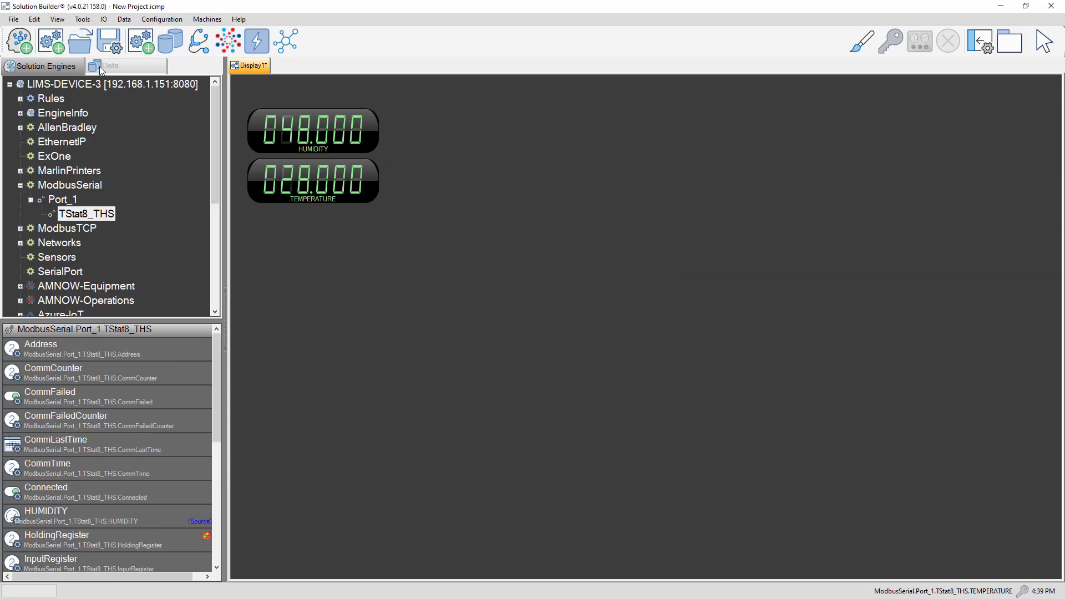
Step: Place the PRUAS printer's Axes device on the display beside the humidity and temperature readouts
left_click(21, 172)
left_click(30, 185)
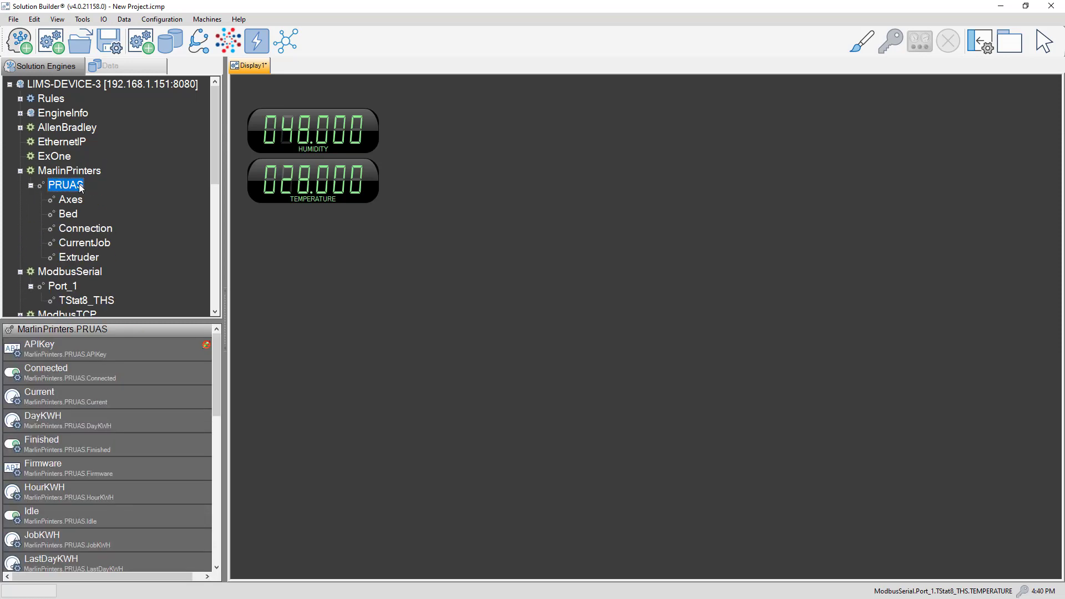
left_click(68, 202)
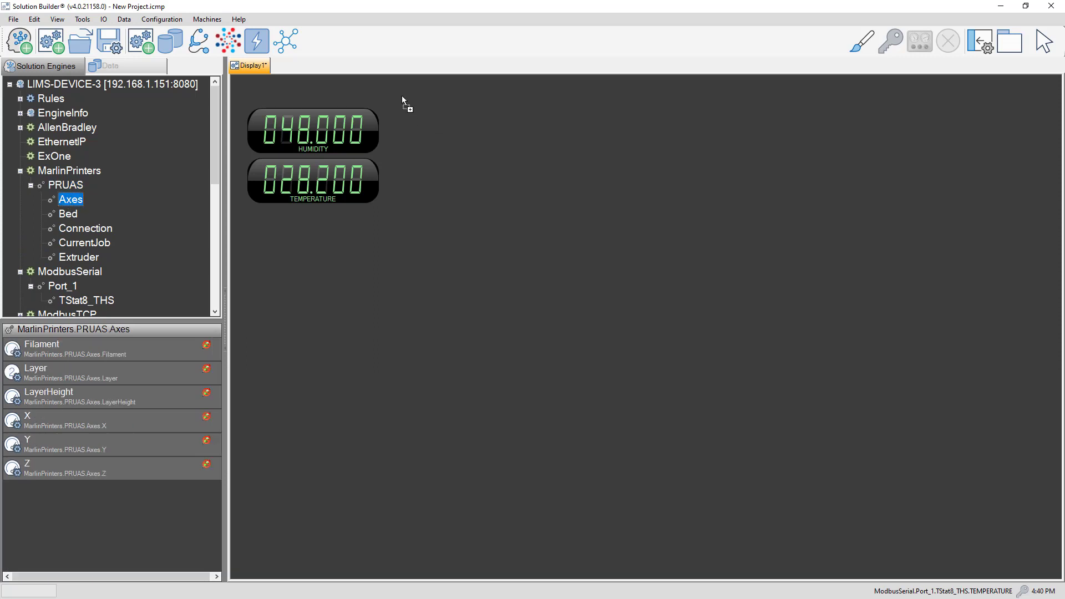
left_click_drag(402, 98, 401, 96)
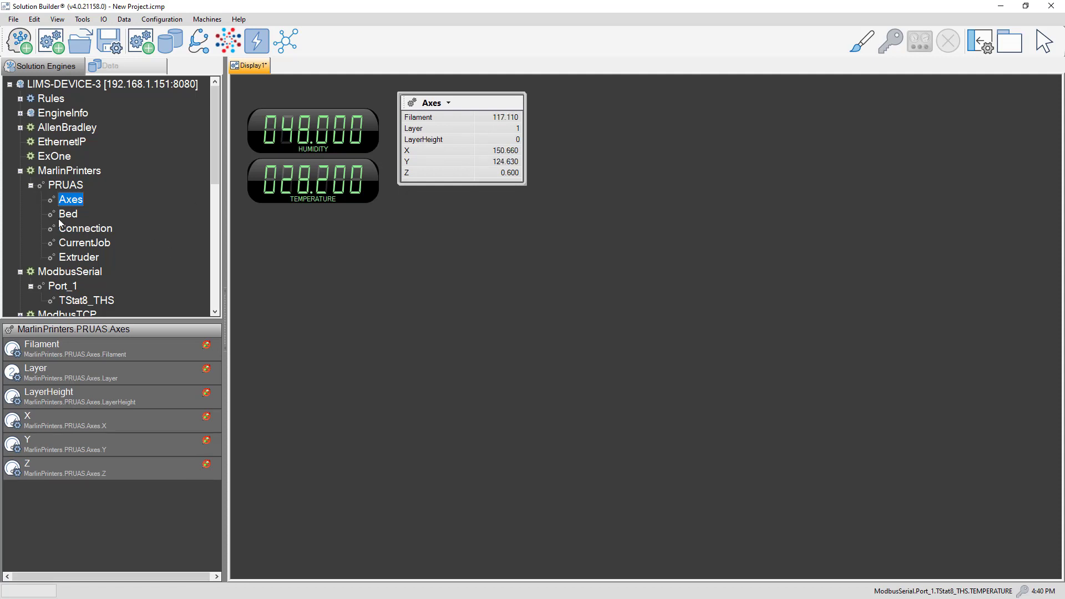
Step: Place a Graph of the PRUAS Extruder Temp below the numeric readouts and add TargetTemp as a second series
left_click(72, 256)
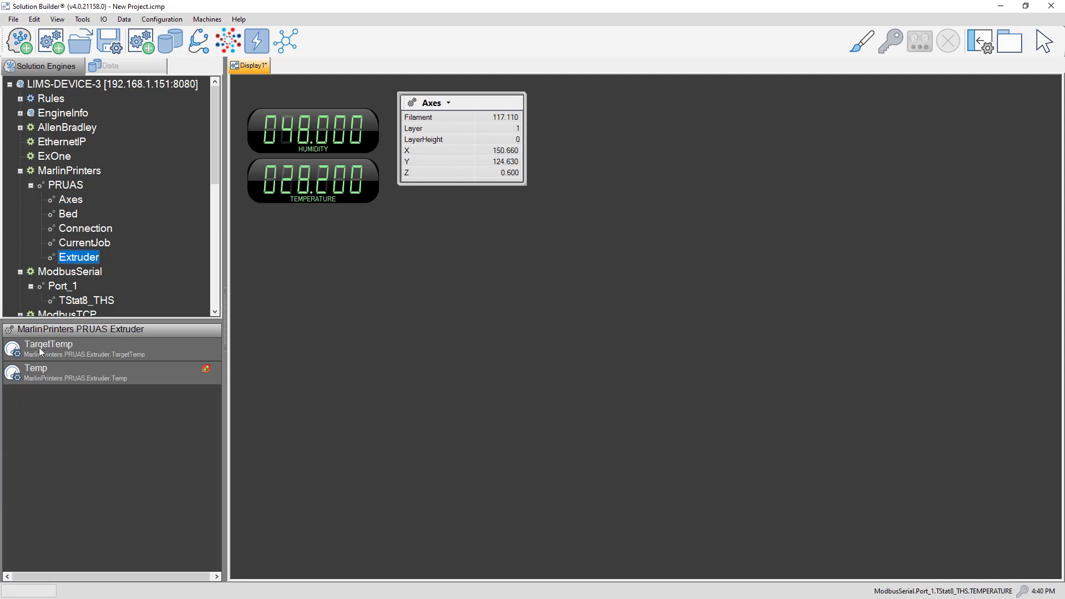
left_click(44, 350)
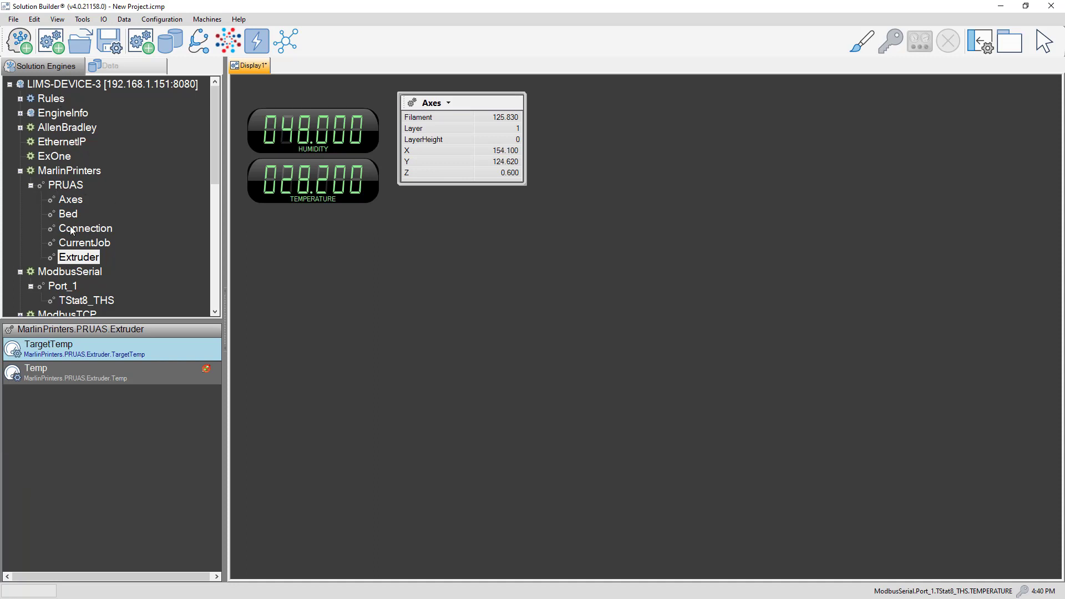
left_click(48, 371)
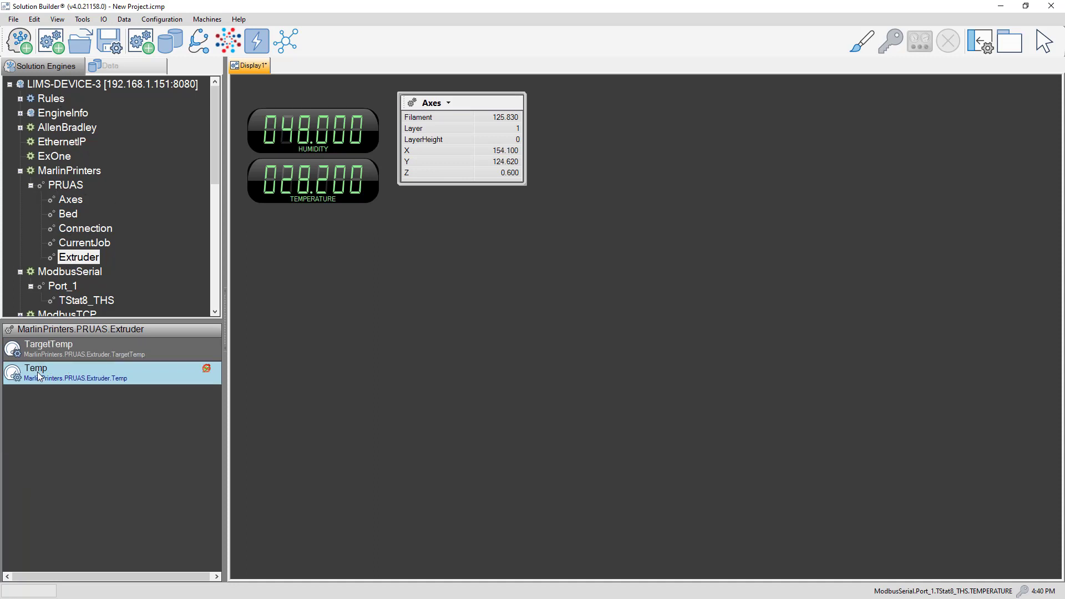
left_click_drag(257, 222, 258, 221)
left_click(302, 272)
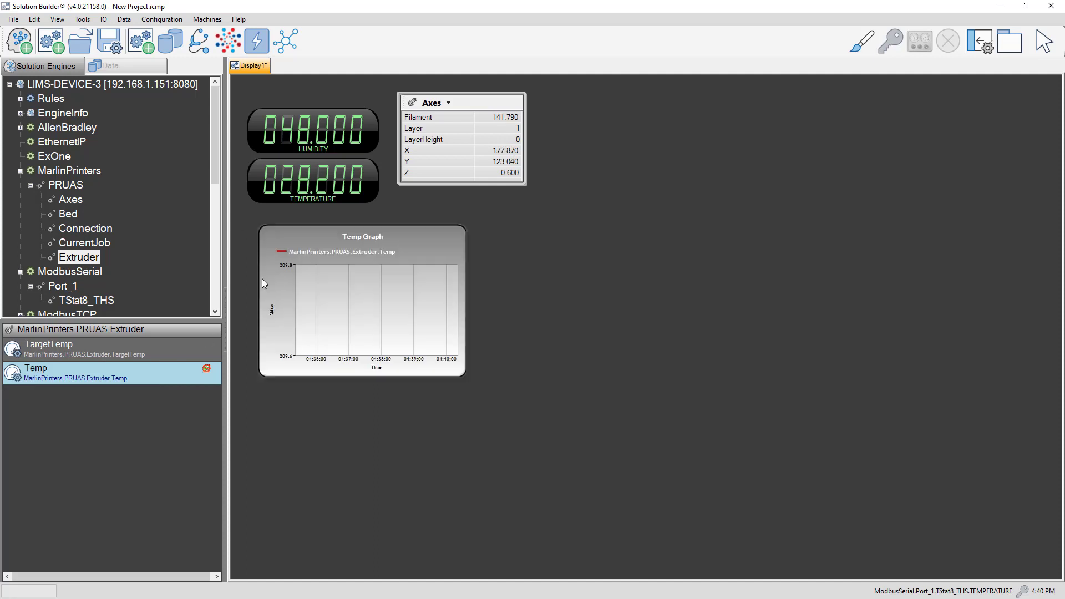
left_click(48, 356)
left_click_drag(48, 358, 284, 320)
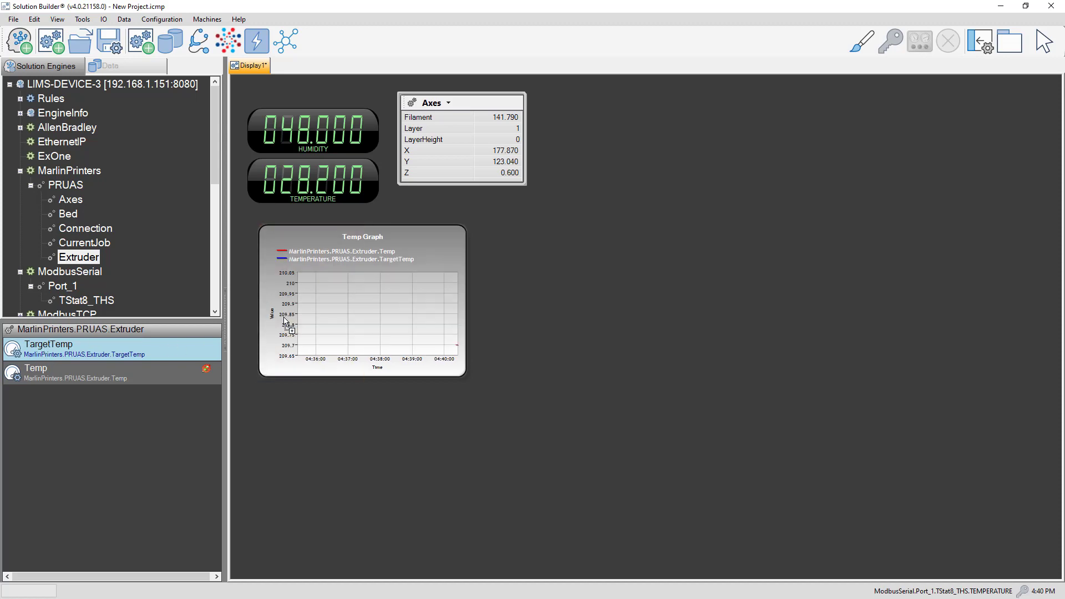
Step: Enlarge the extruder temperature graph on the display and deselect it
left_click(462, 377)
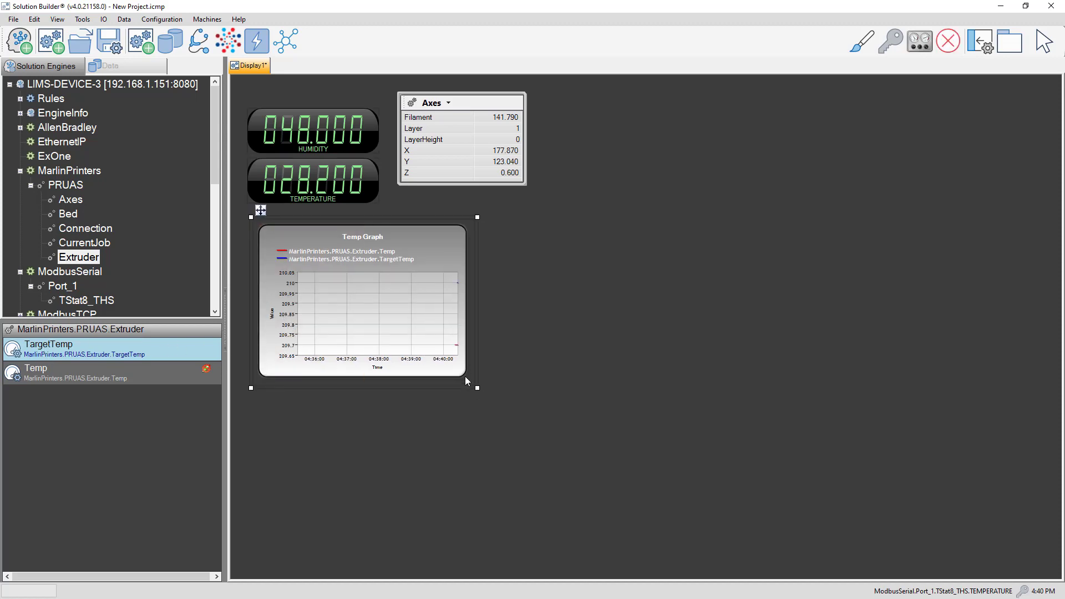
left_click_drag(476, 385, 510, 436)
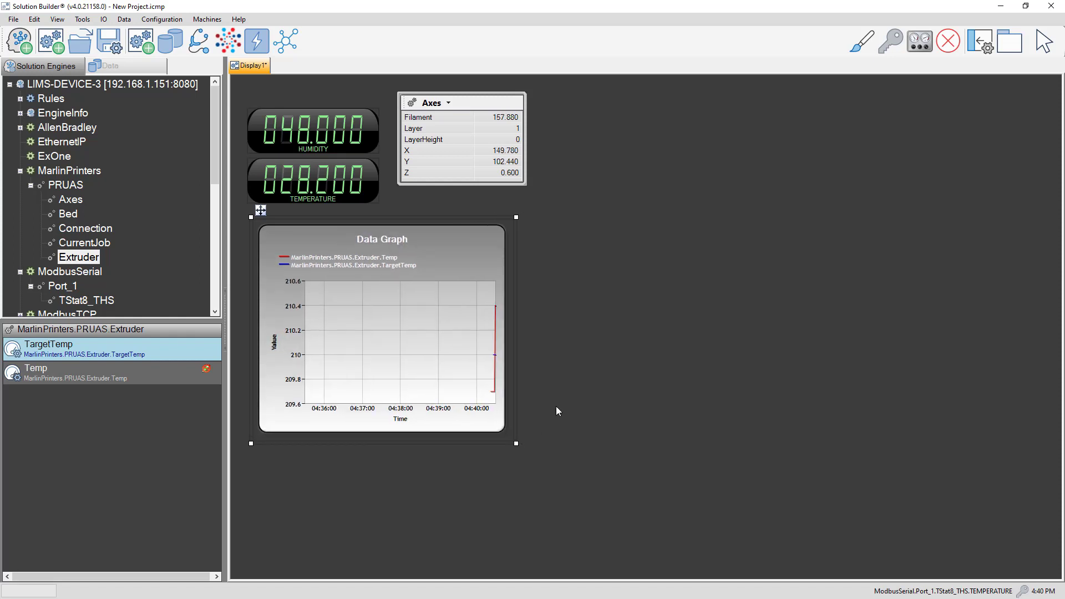
left_click(574, 399)
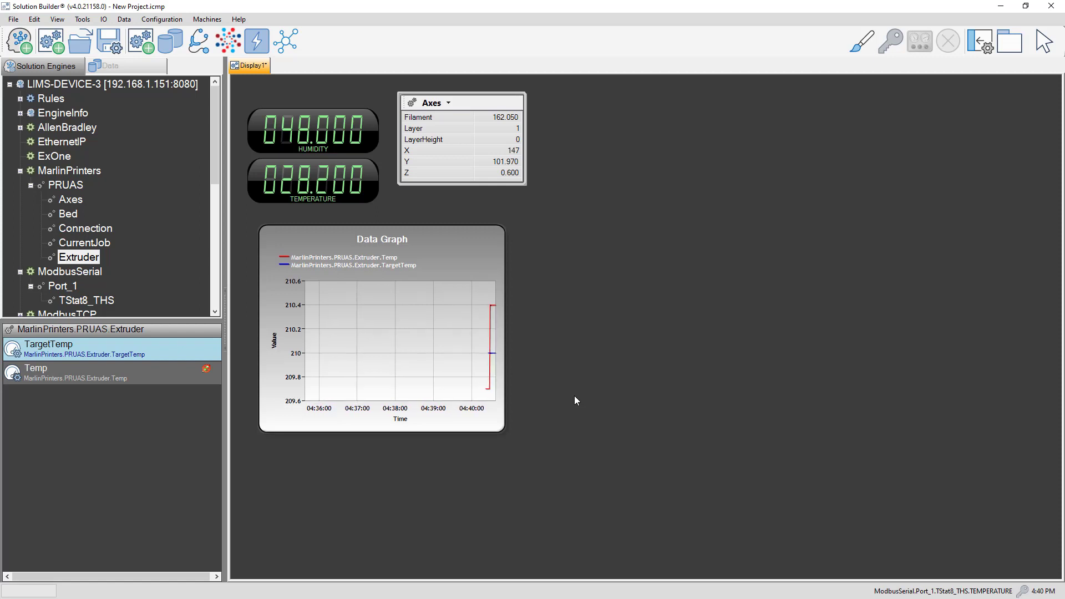
Step: Place an SQLite data store collector named PRUSAData on the display beside the Axes panel
left_click(863, 41)
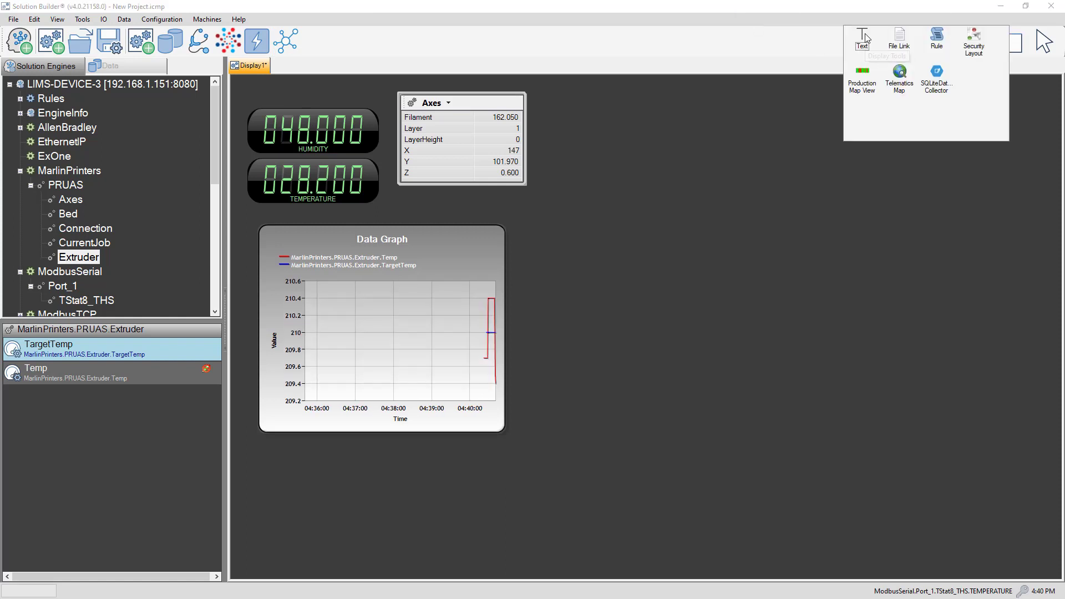
left_click(941, 81)
left_click(572, 106)
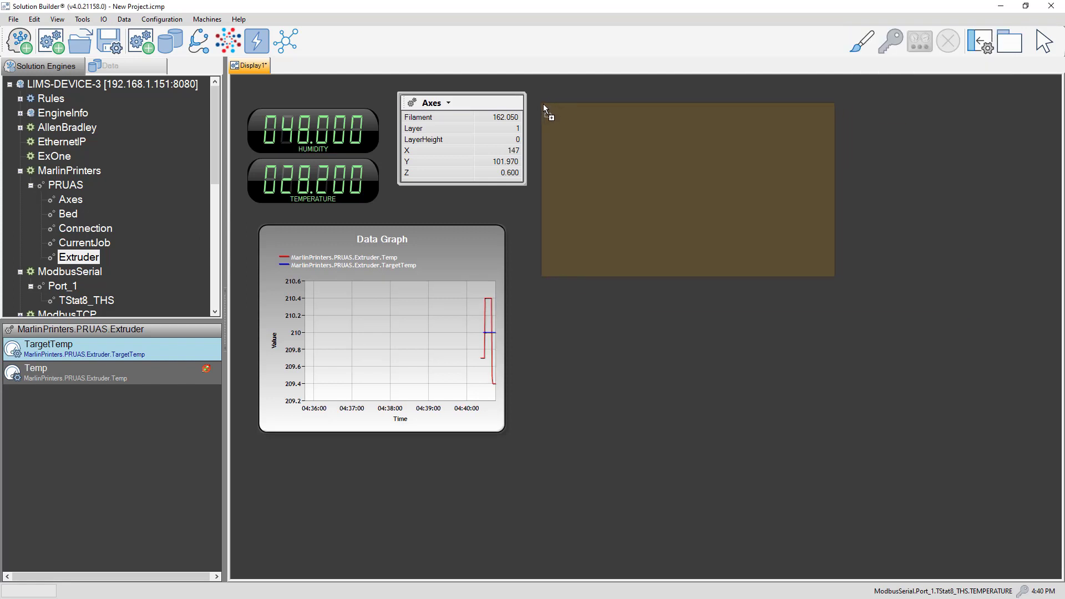
left_click(544, 104)
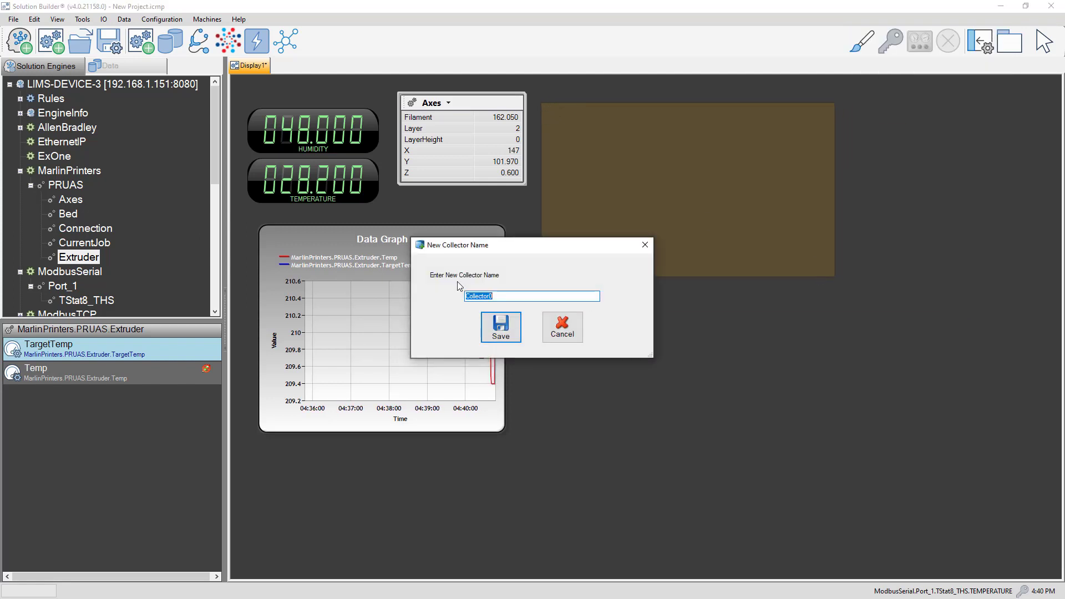
type("PRUSAData")
key("Return")
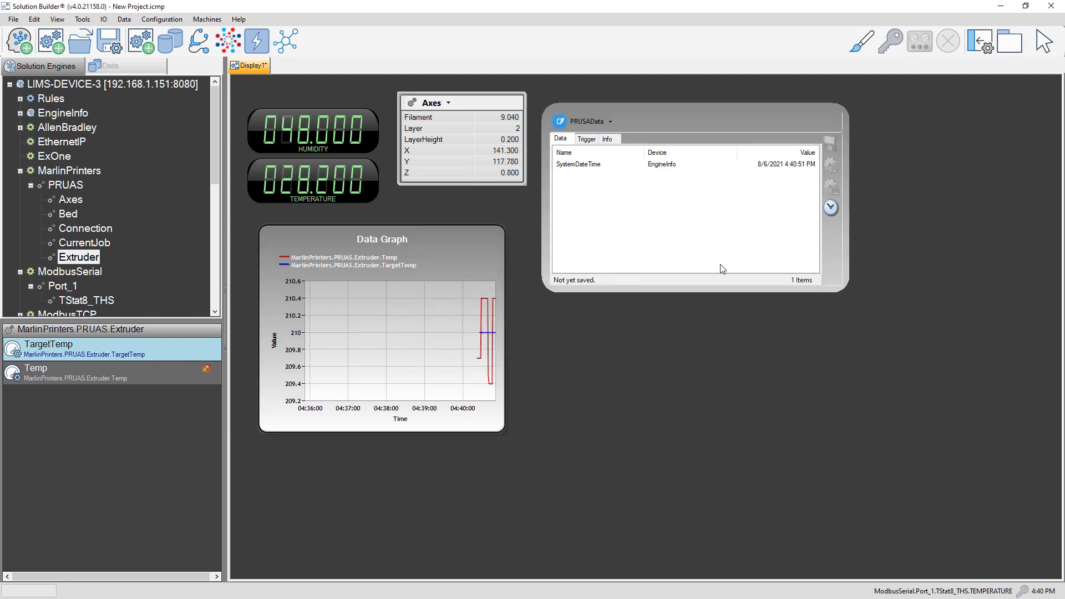
Step: Enlarge the PRUSAData collector so it fills most of the free space beside the graph
left_click(850, 285)
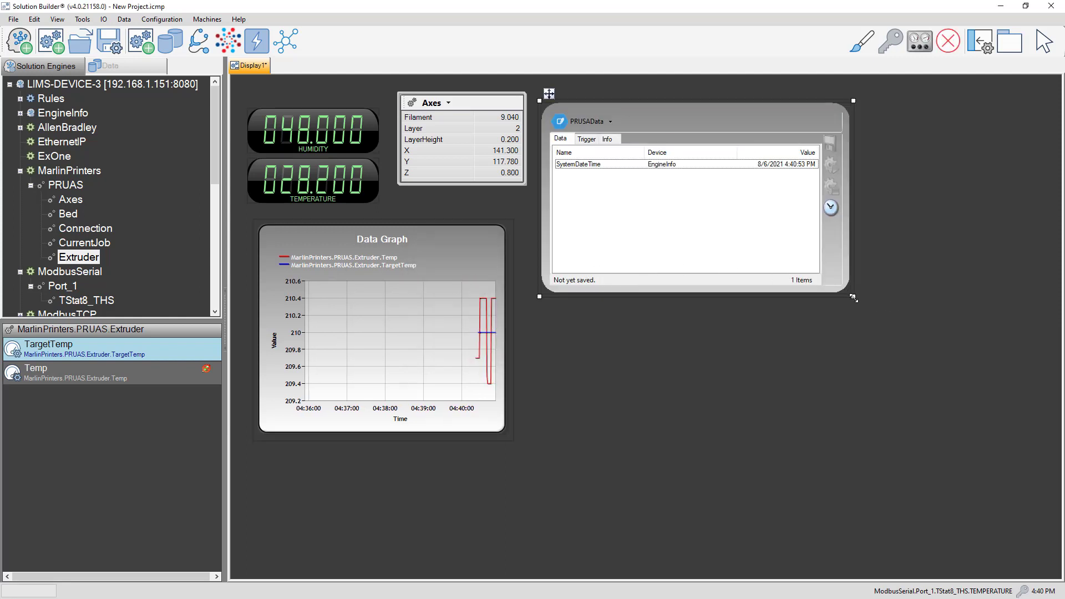
left_click_drag(851, 297, 955, 477)
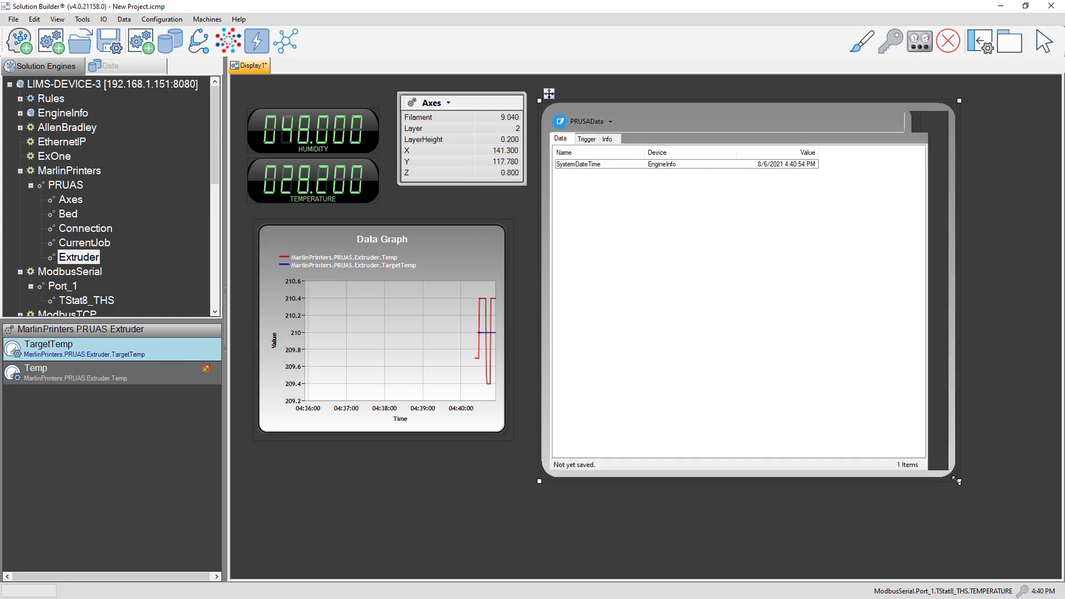
left_click(864, 48)
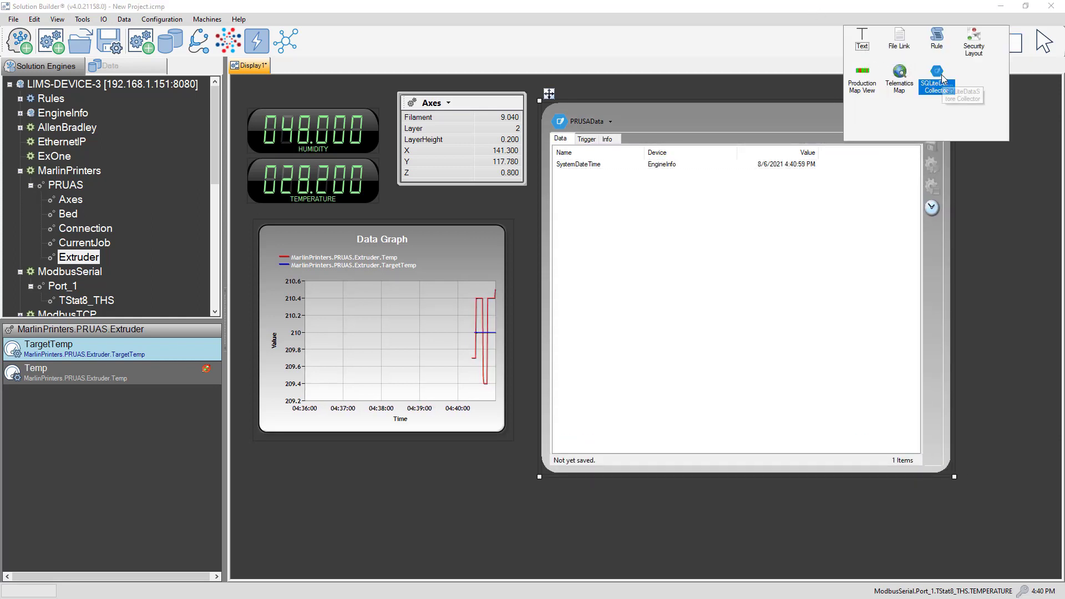
left_click(600, 260)
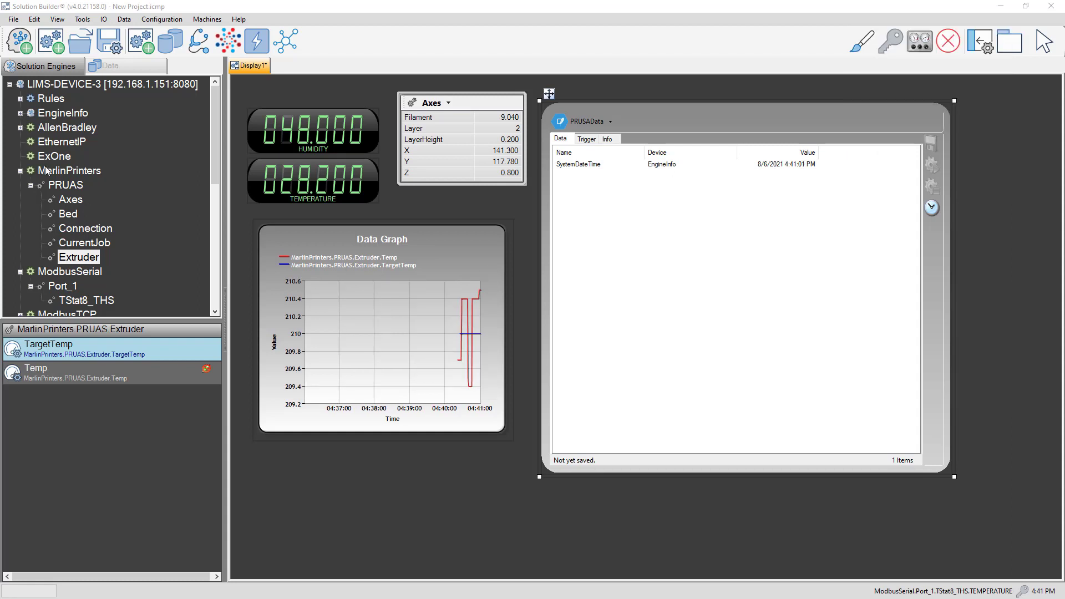
Step: Add all data items of the PRUAS printer to the PRUSAData collector and look through the resulting list
left_click(64, 190)
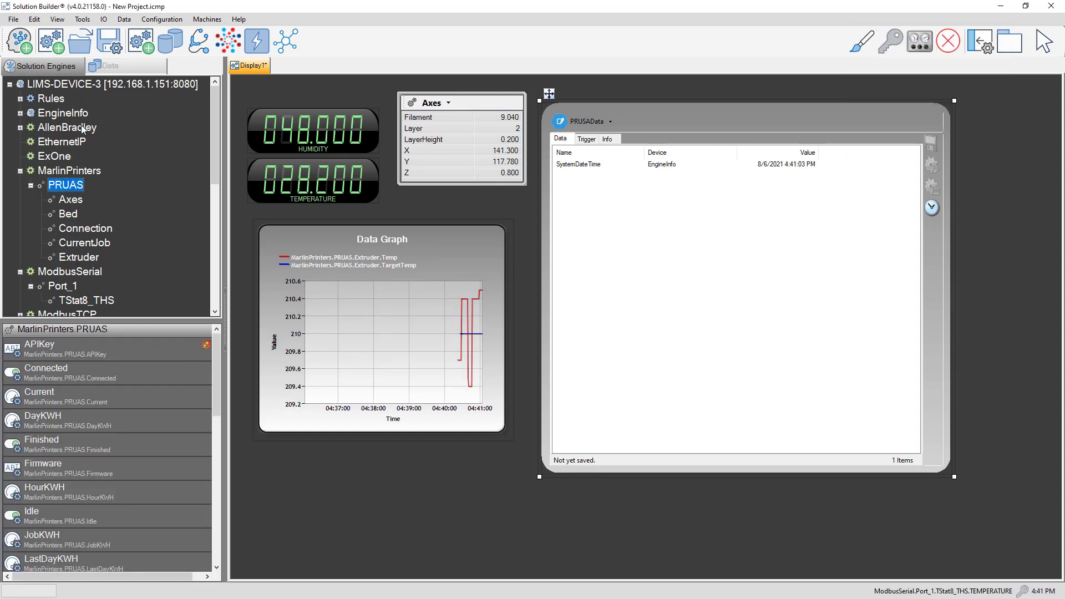
left_click_drag(57, 186, 638, 203)
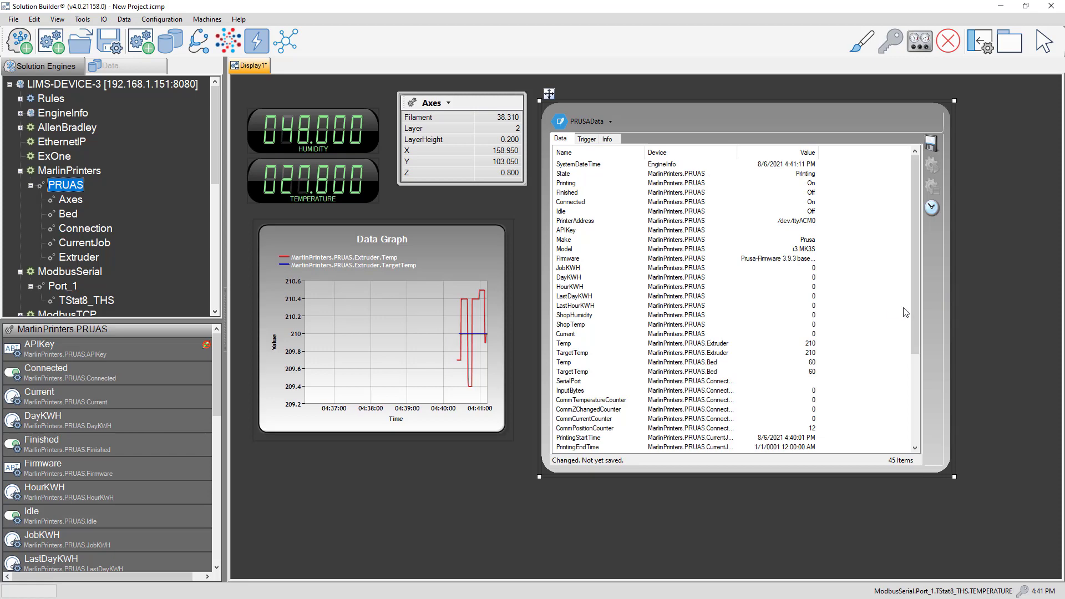
left_click_drag(912, 305, 912, 394)
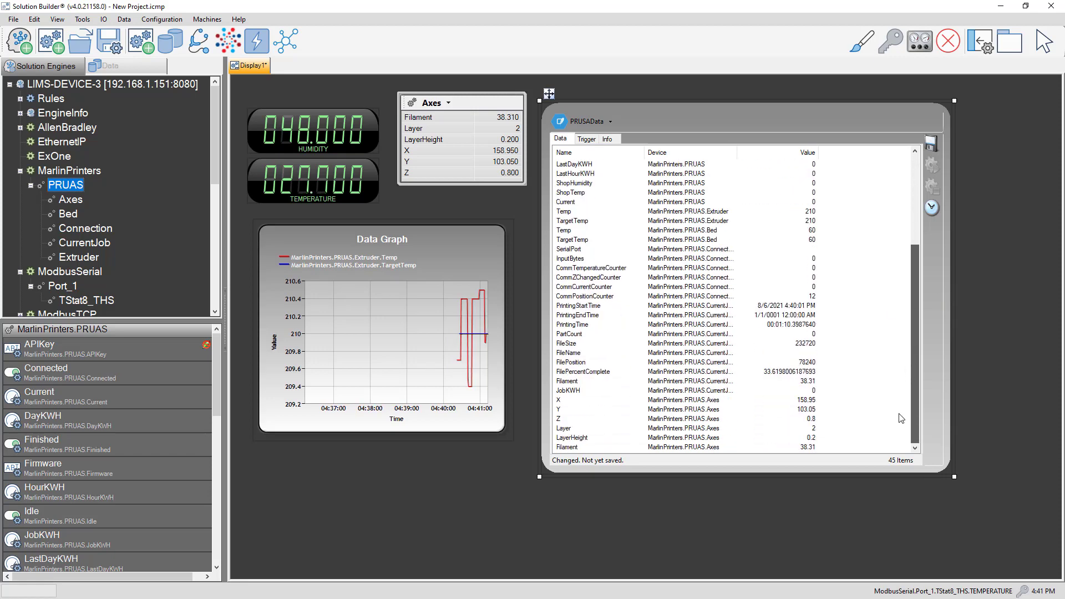
Step: Add the TStat8_THS sensor's HUMIDITY value to the PRUSAData collector
left_click(86, 300)
left_click(48, 517)
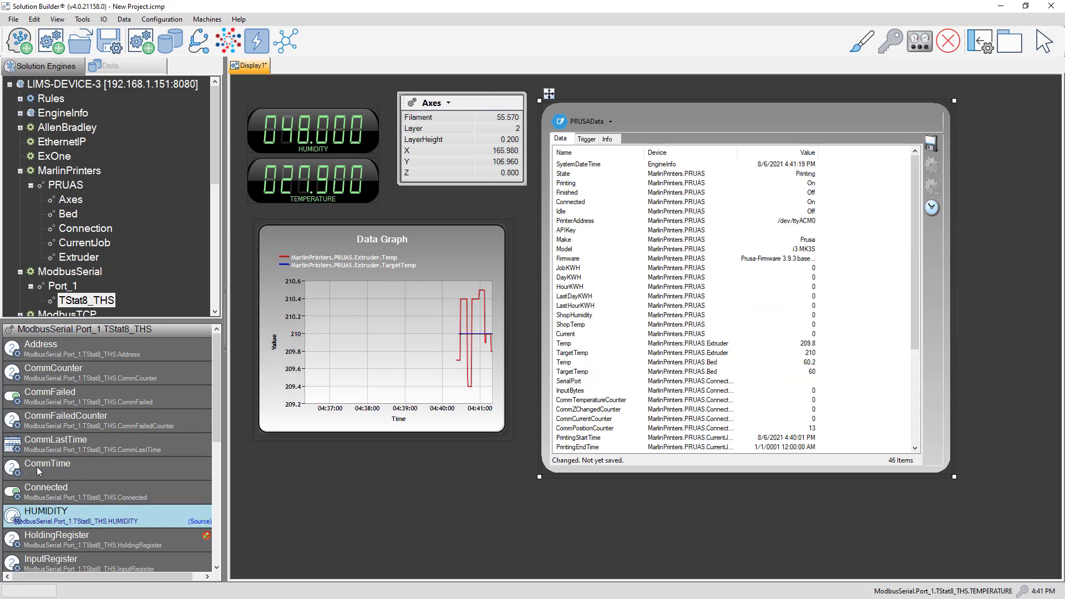
Step: Add the TStat8_THS sensor's TEMPERATURE value to the PRUSAData collector and check the end of its item list
scroll(83, 443, "down", 3)
scroll(44, 440, "up", 1)
left_click_drag(69, 515, 853, 442)
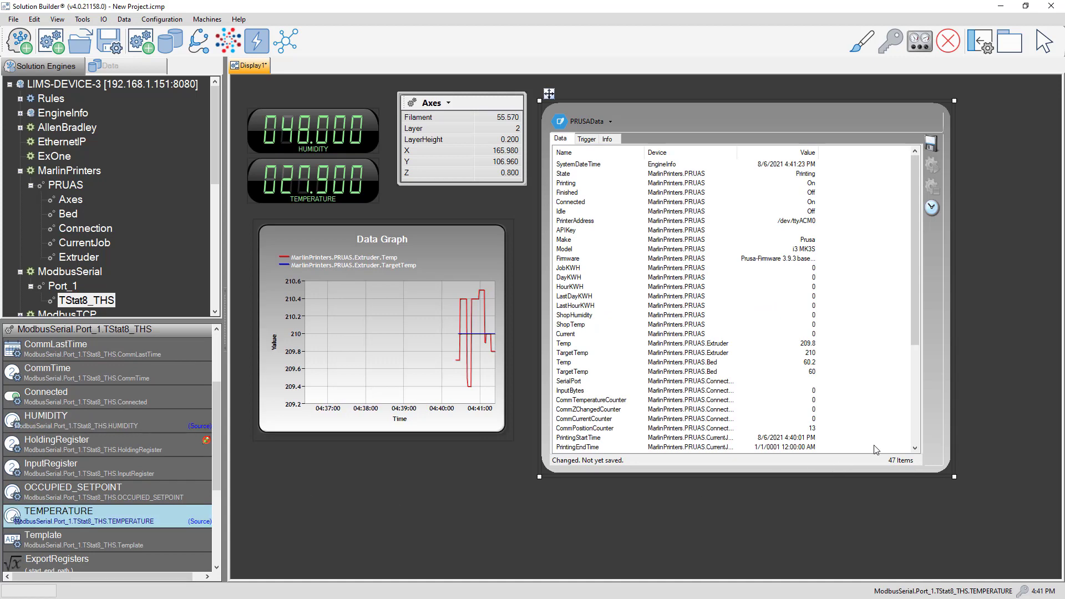
scroll(876, 435, "down", 5)
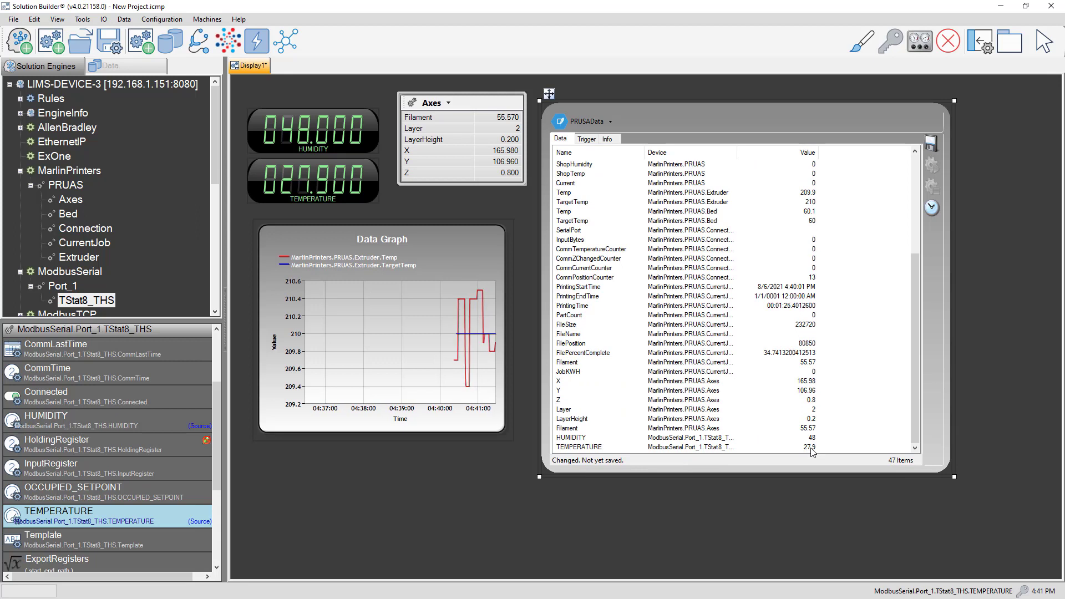
Step: Save the PRUSAData collector, then start it after reviewing its trigger settings
left_click(931, 145)
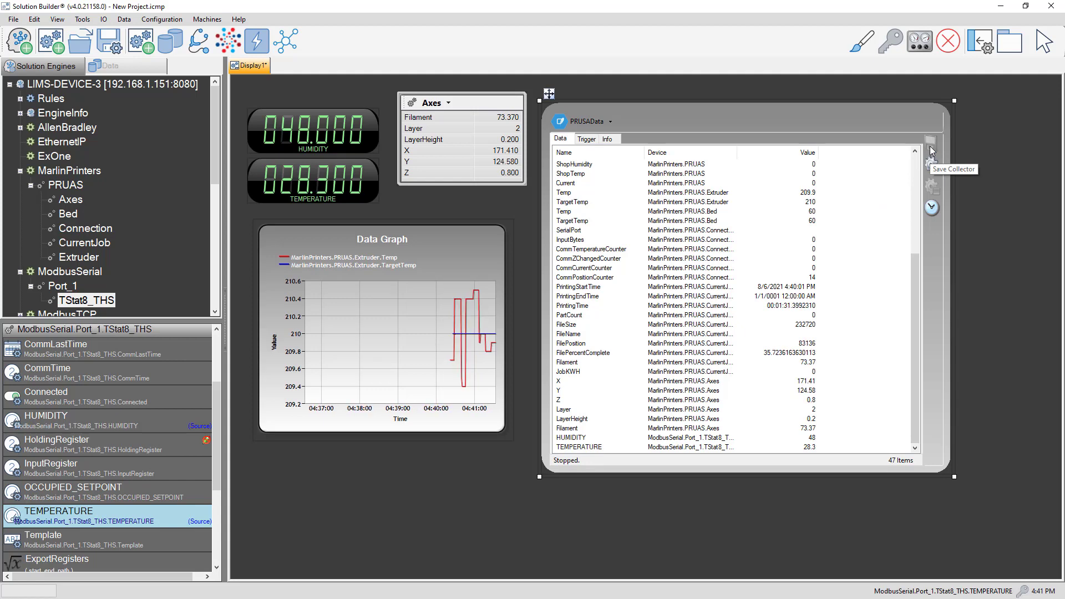
left_click(586, 140)
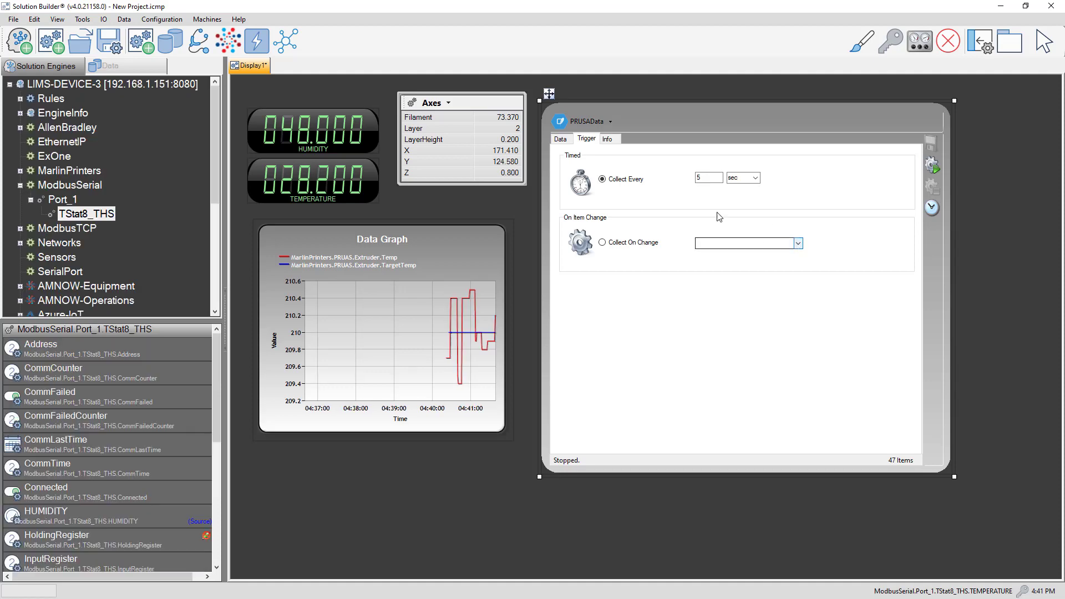
left_click(565, 141)
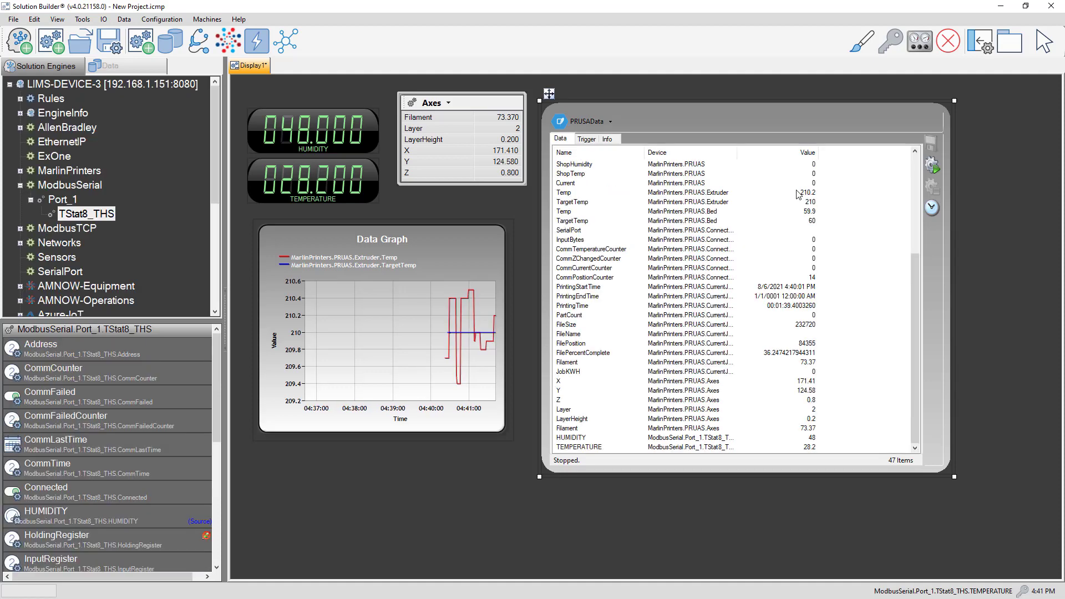
left_click(931, 167)
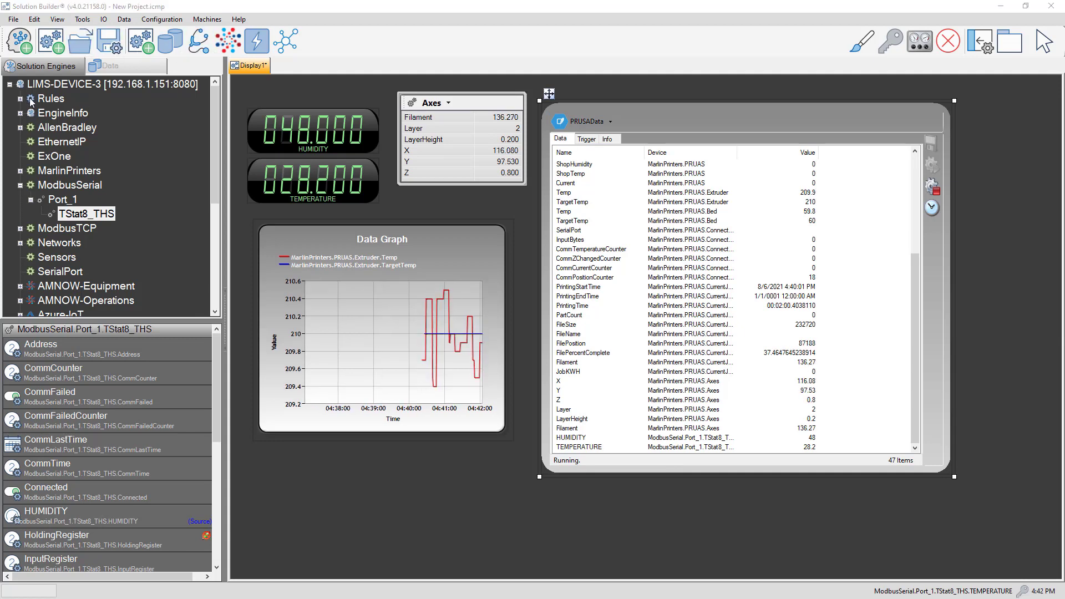
Step: Show the PRUSAData table from the SQLite entities in the Database Viewer and refresh its rows
left_click(98, 67)
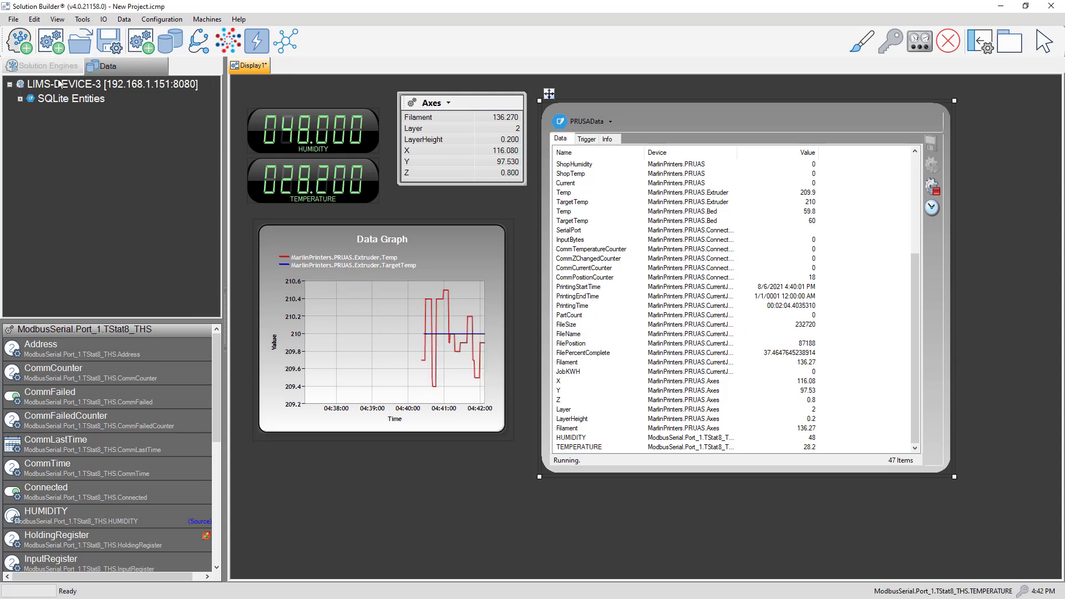
left_click(20, 99)
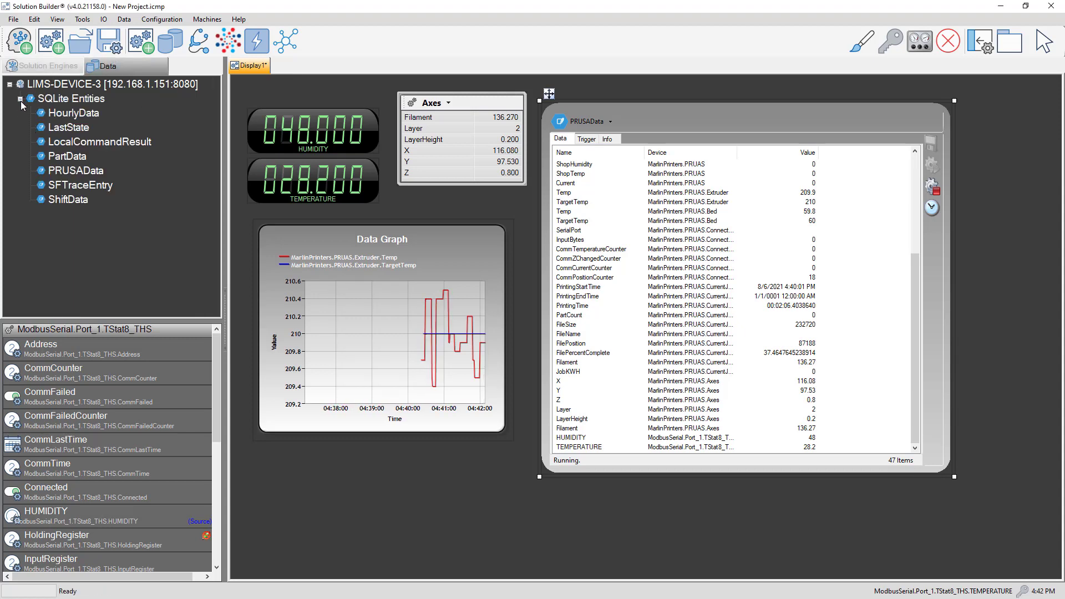
left_click(76, 171)
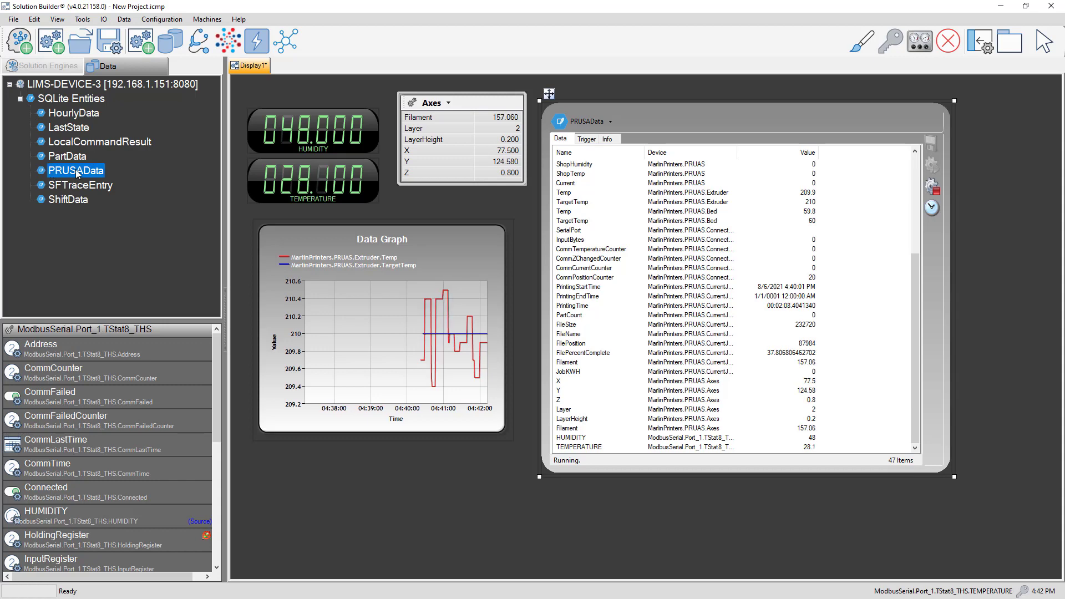
left_click(172, 45)
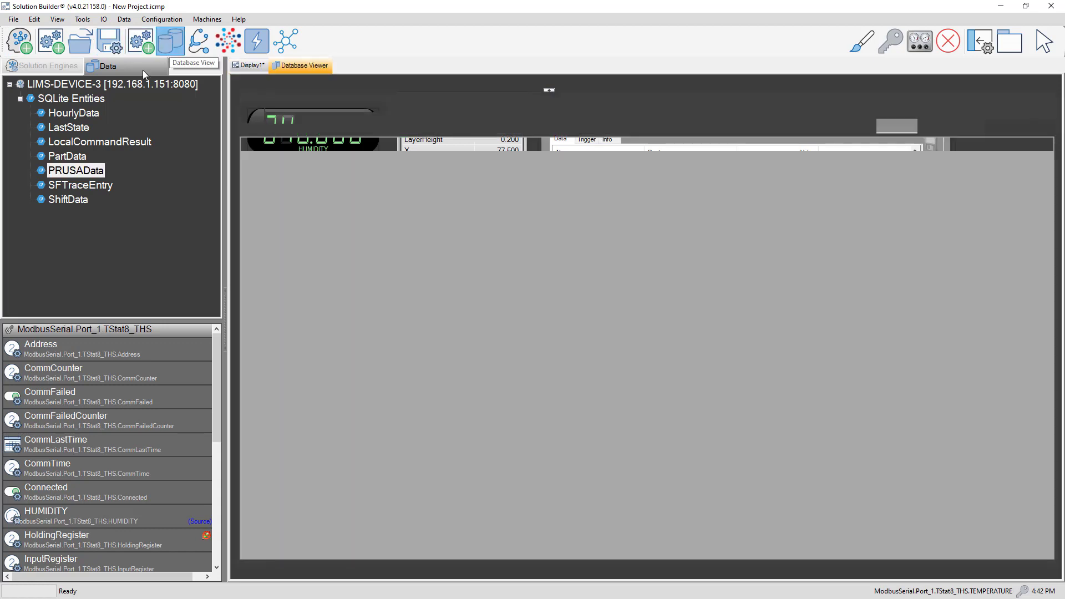
left_click_drag(56, 169, 288, 181)
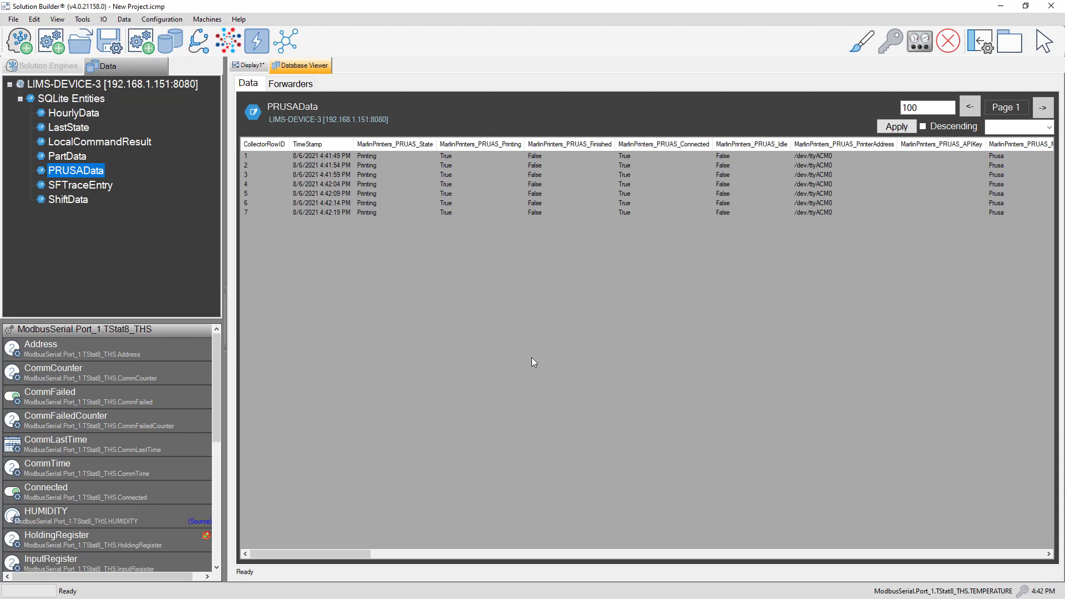
right_click(570, 305)
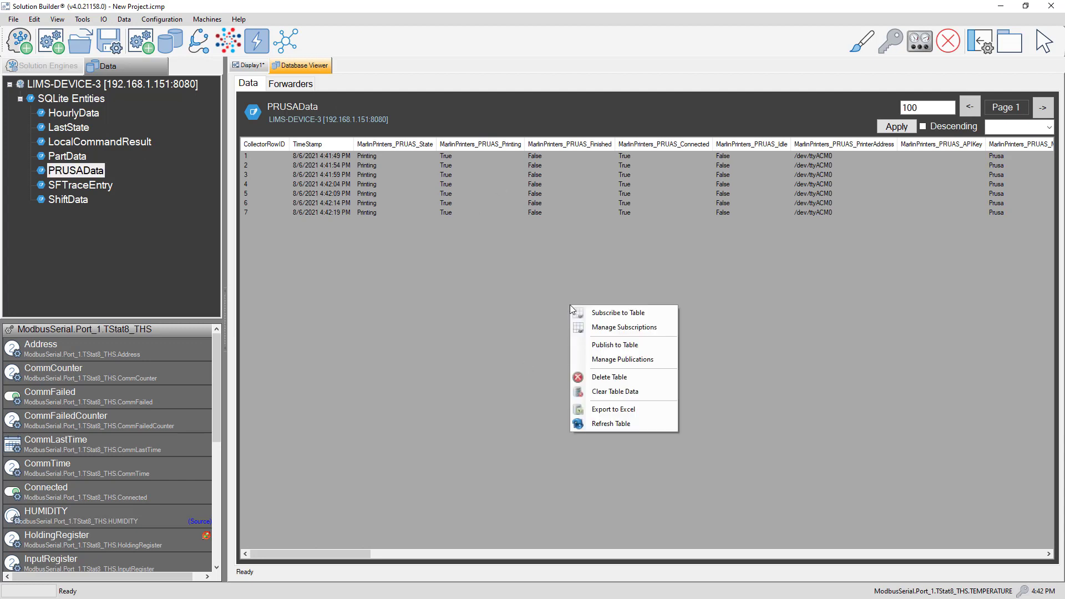
left_click(640, 423)
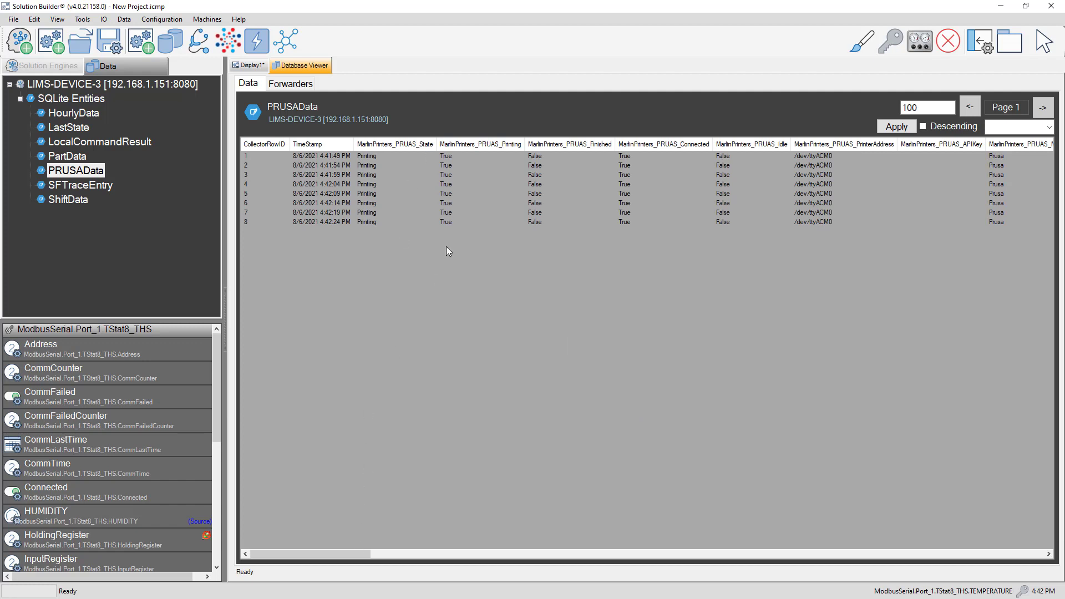
right_click(460, 252)
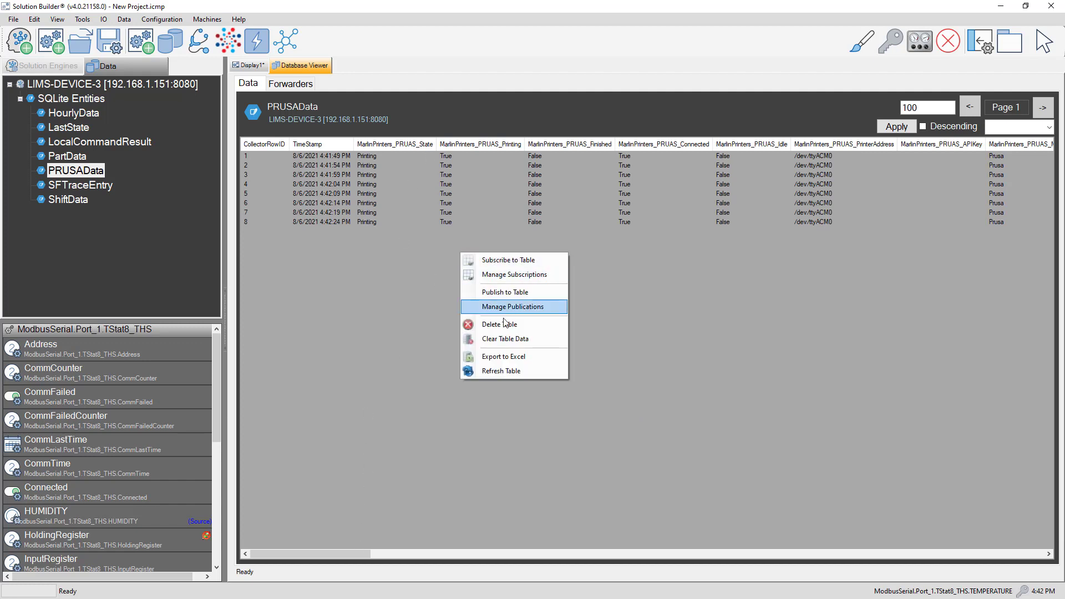
left_click(527, 357)
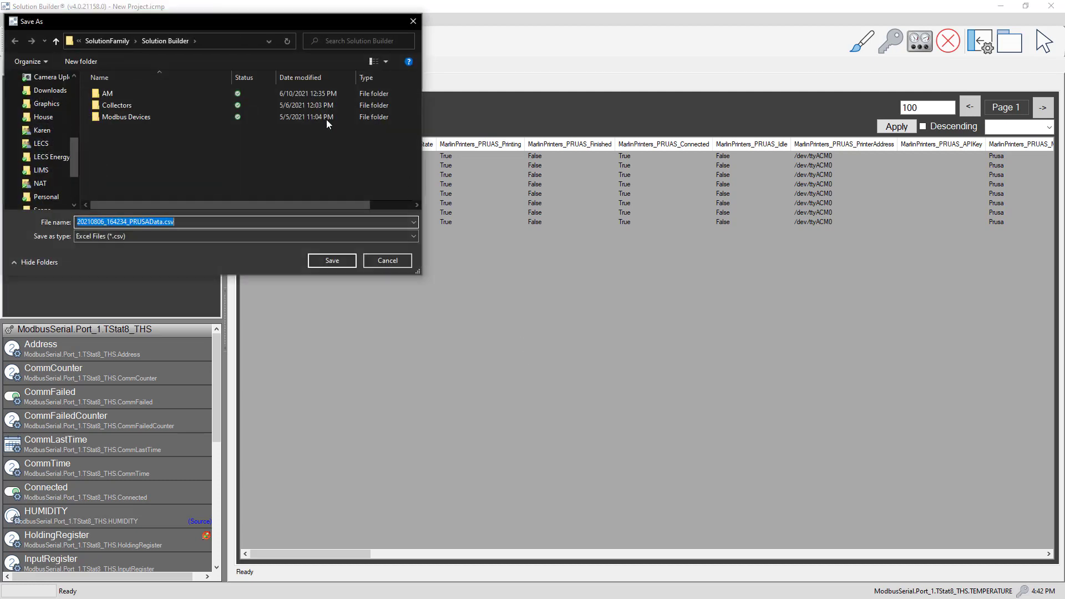
left_click(376, 262)
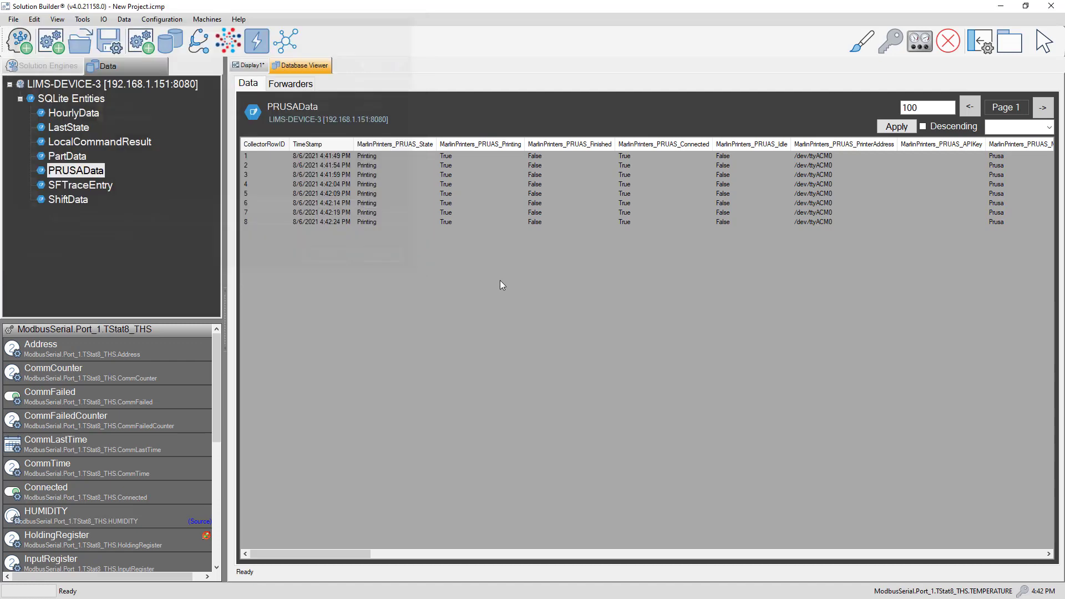
Step: Look at the available and connected printers in the AM Wizard from Display1, and return to the solution engine tree
left_click(246, 65)
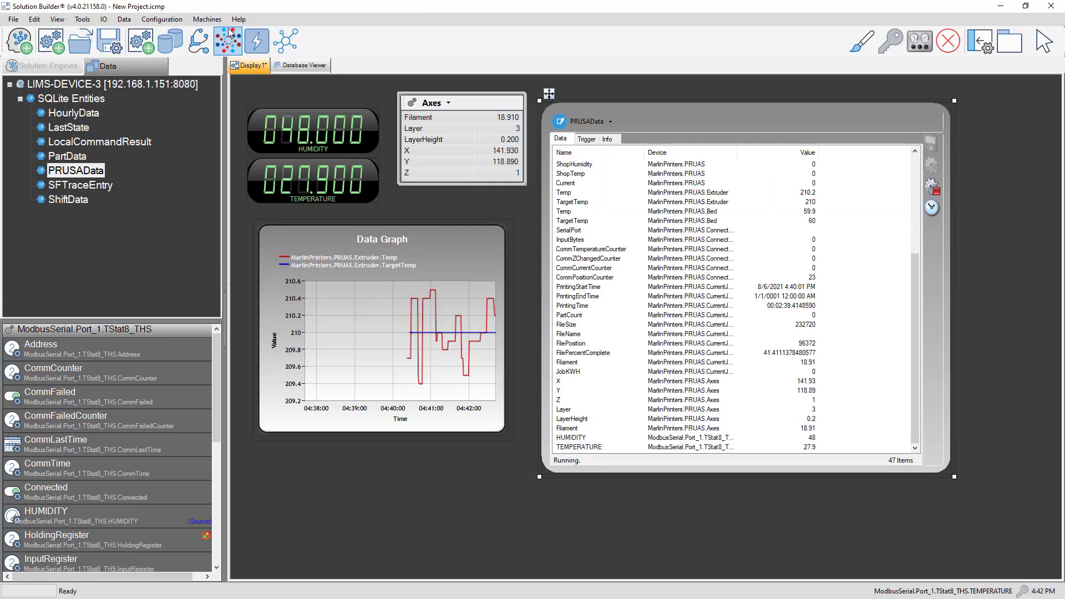
left_click(207, 19)
left_click(236, 37)
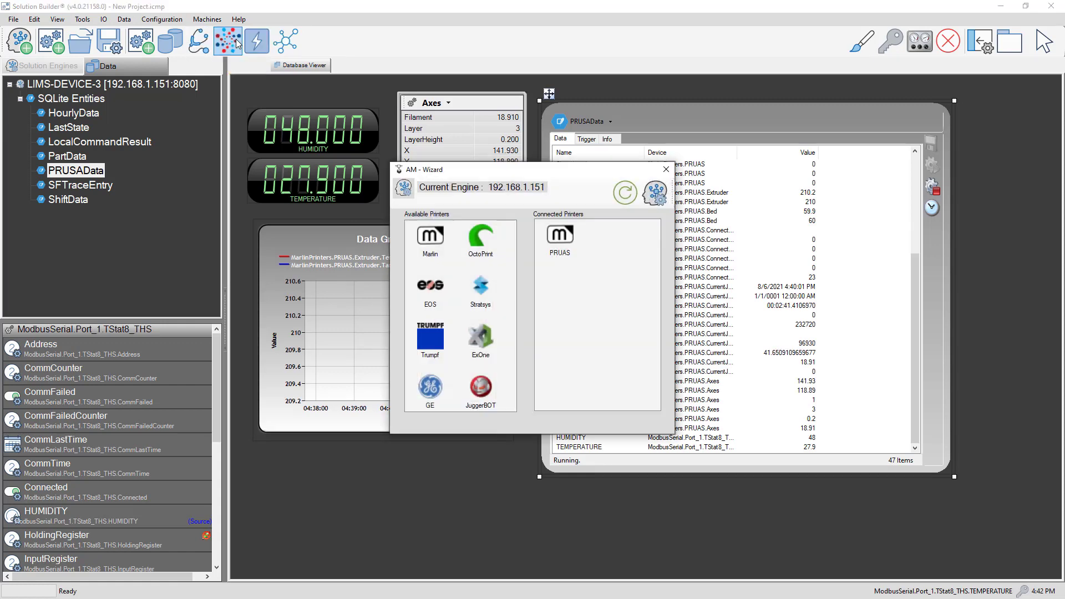
left_click(665, 169)
left_click(34, 66)
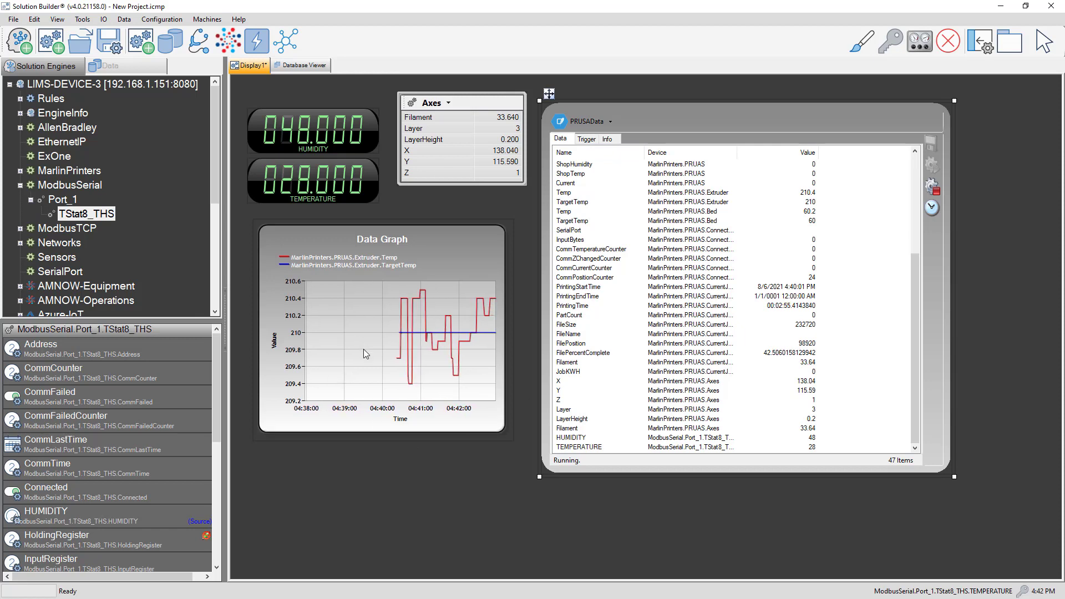
Step: Switch to the running PowerPoint slide show about how information is collected and processed
key("alt+Tab")
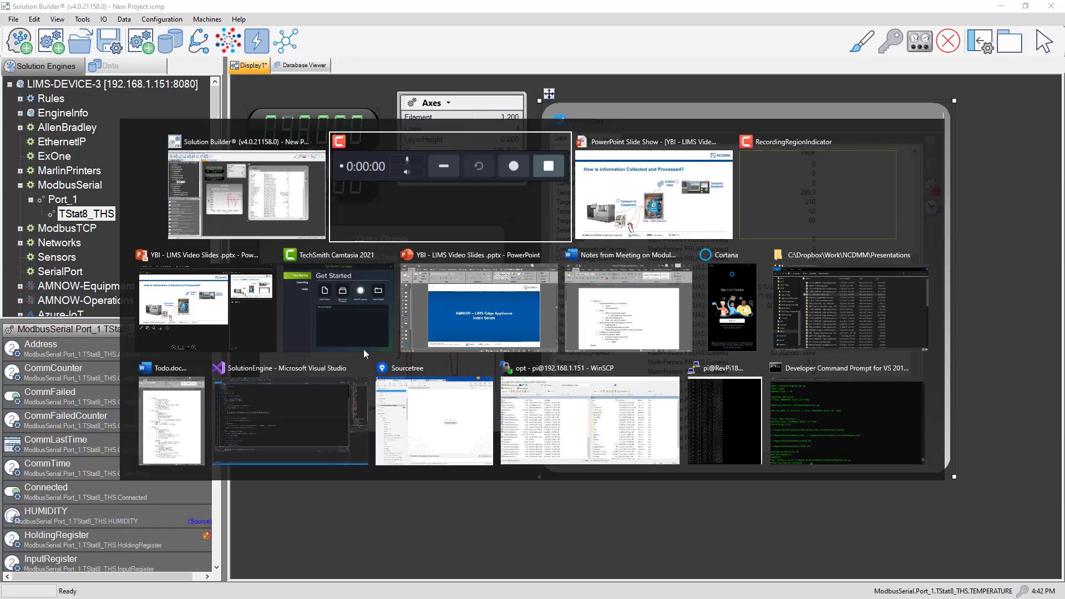
key("alt+Tab")
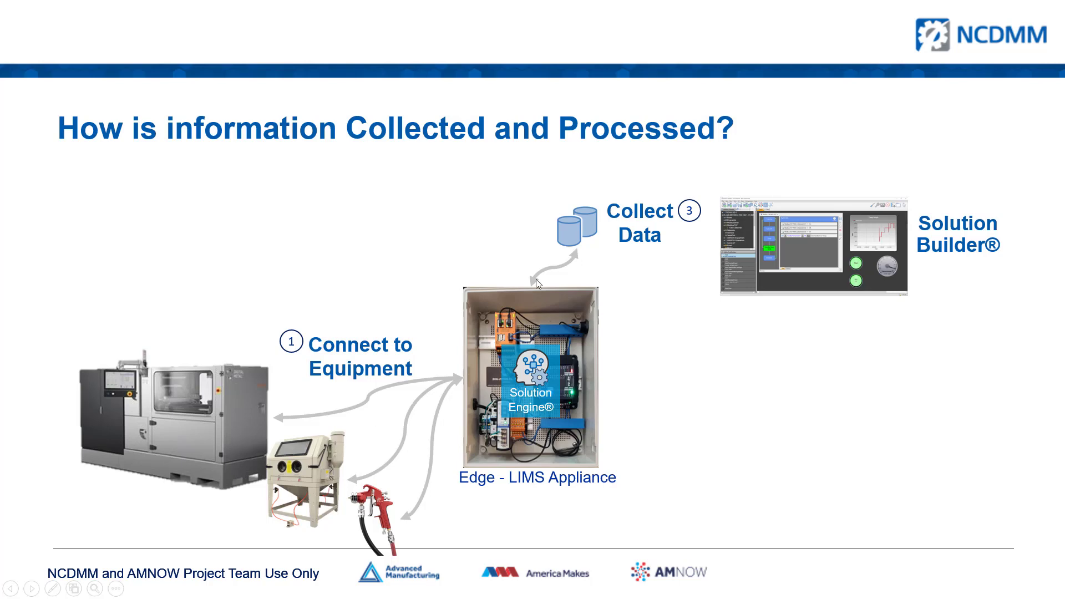
left_click(697, 287)
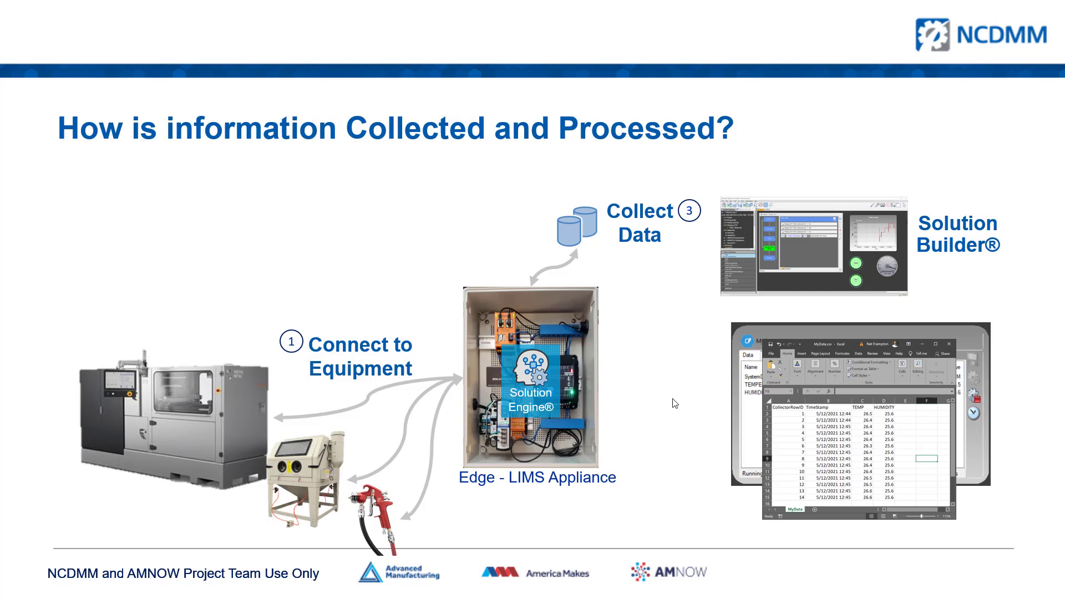
key("Right")
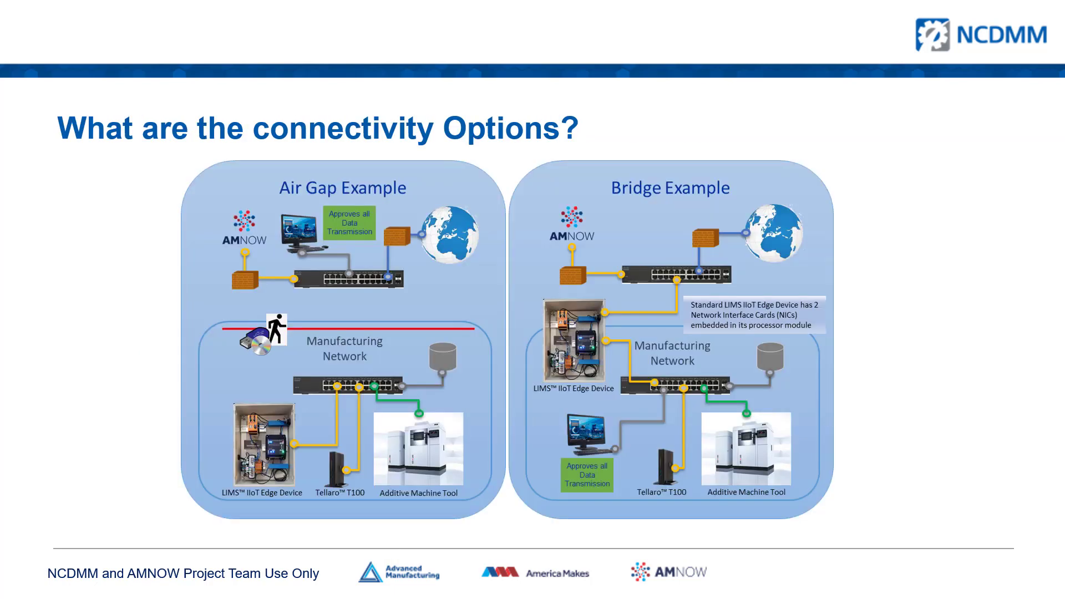